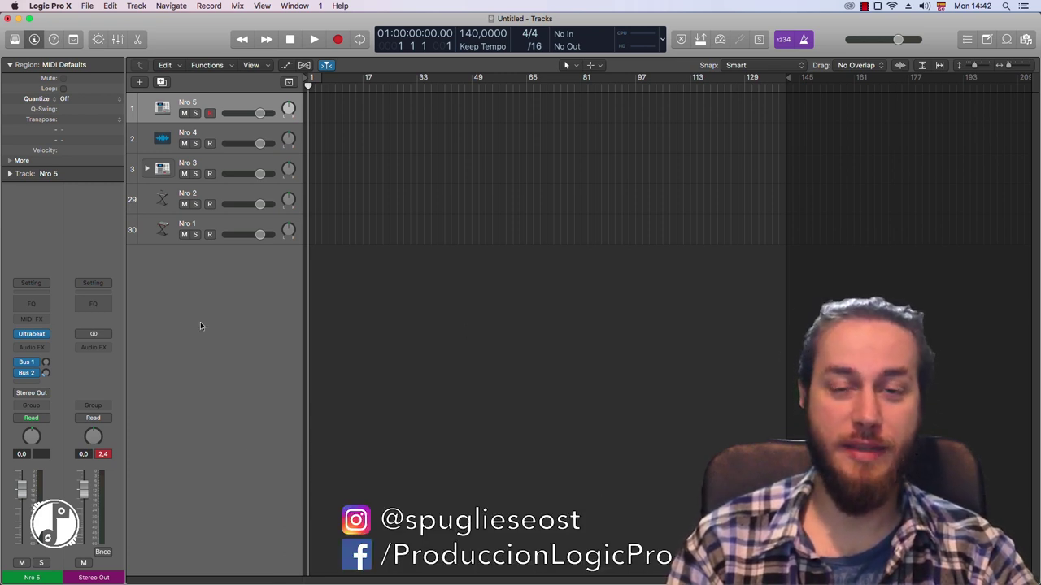
- Open Ultrabeat on track Nro 5, audition the lowest voice and load 01_Kick_01.wav into its oscillator 2
click(35, 333)
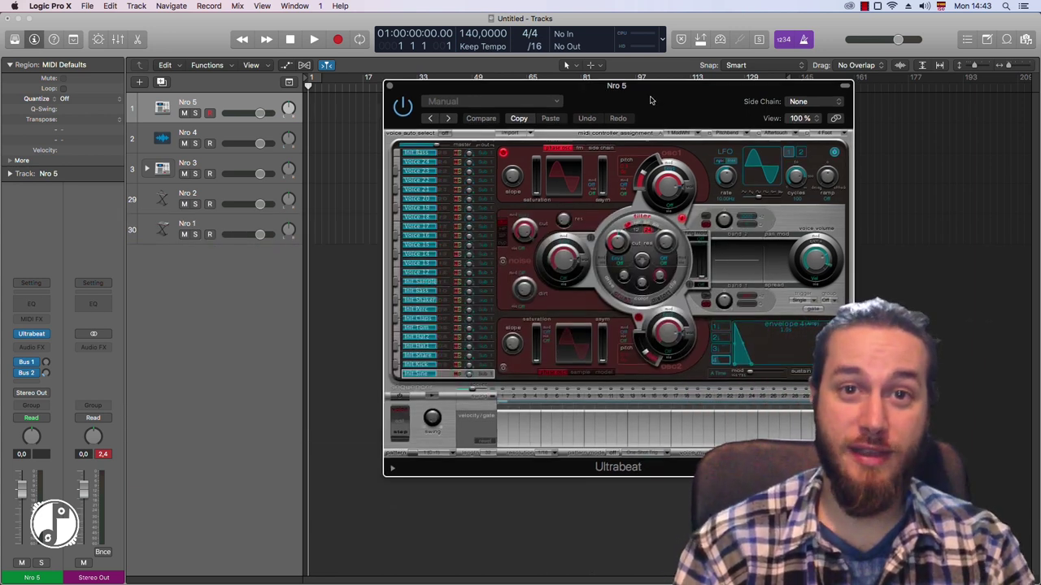
drag(653, 86, 587, 74)
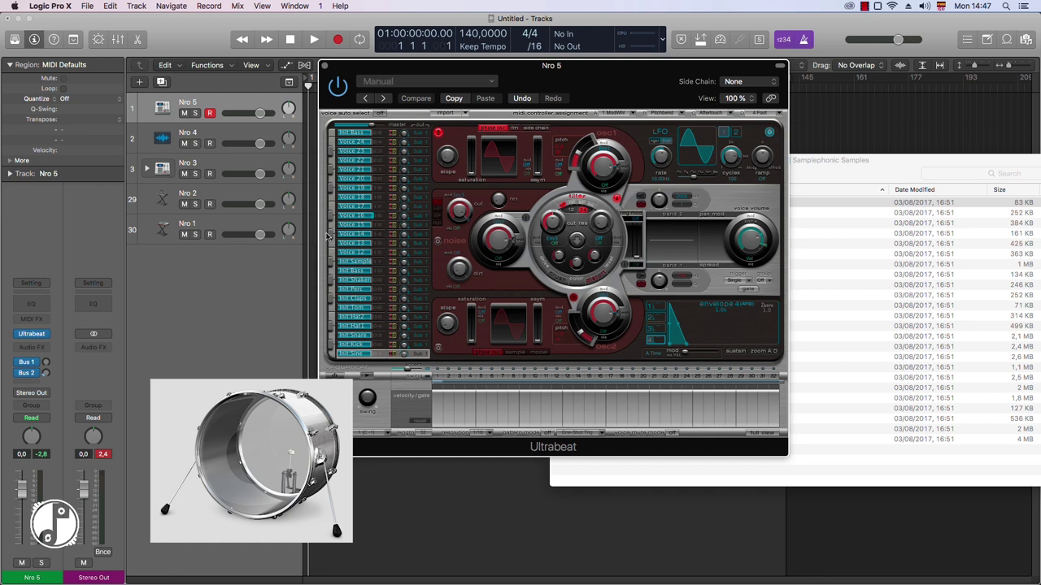
click(332, 356)
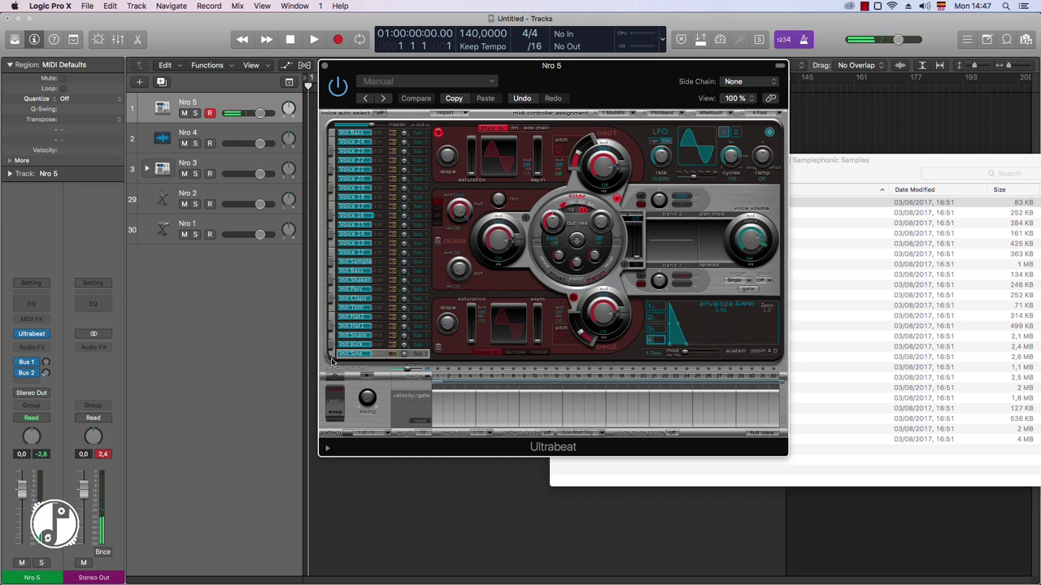
click(854, 203)
drag(597, 204, 493, 327)
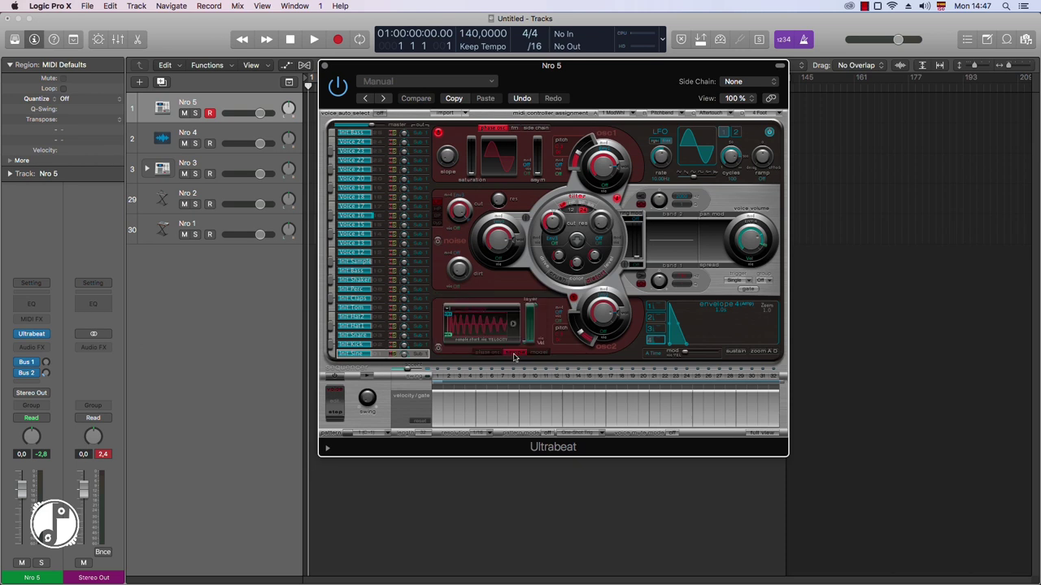
- Enable oscillator 2 and disable oscillator 1 for the lowest voice, auditioning the sound after each change
click(331, 356)
click(438, 350)
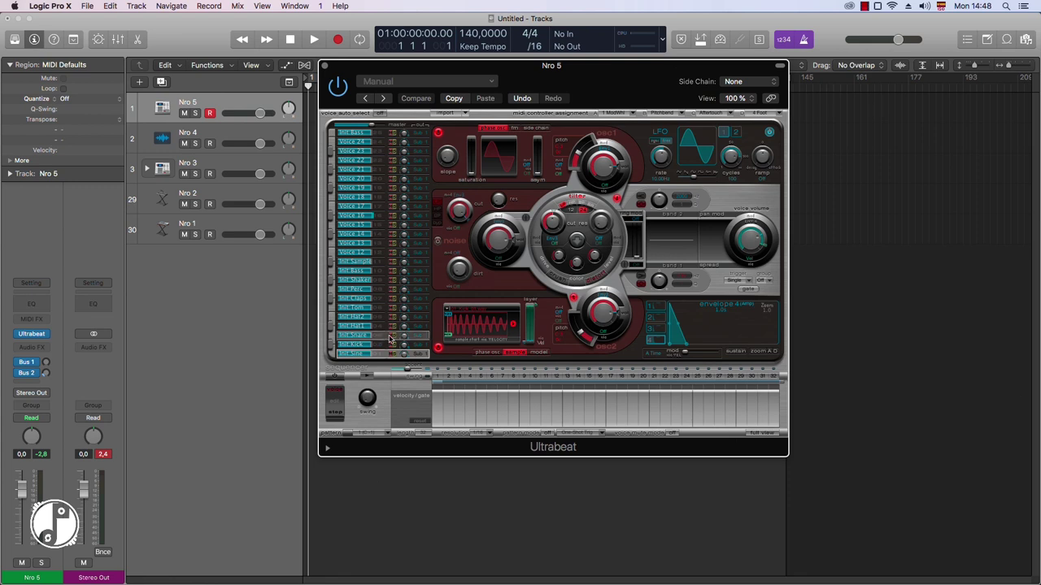
click(331, 355)
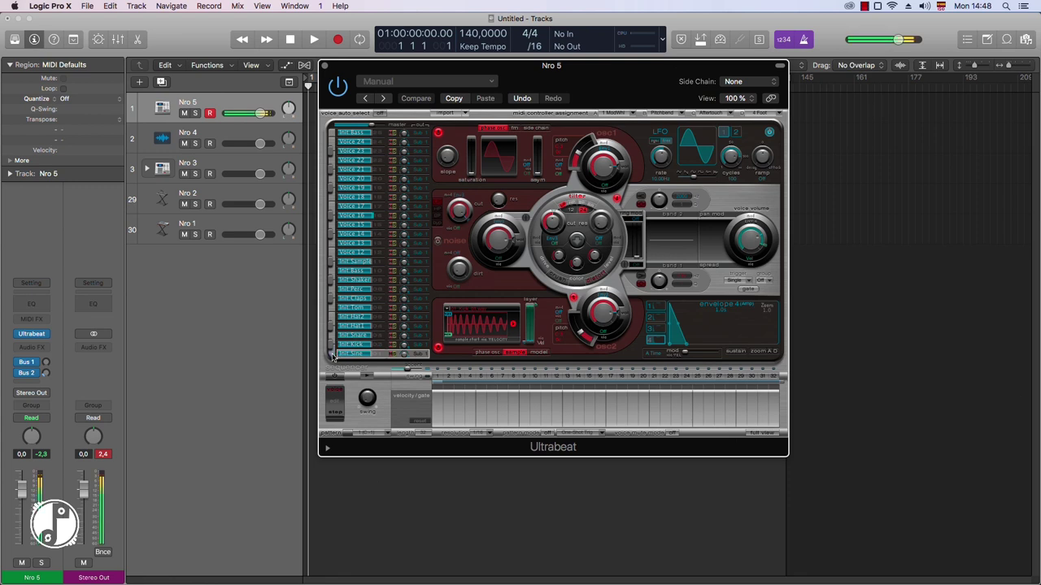
click(438, 133)
click(334, 355)
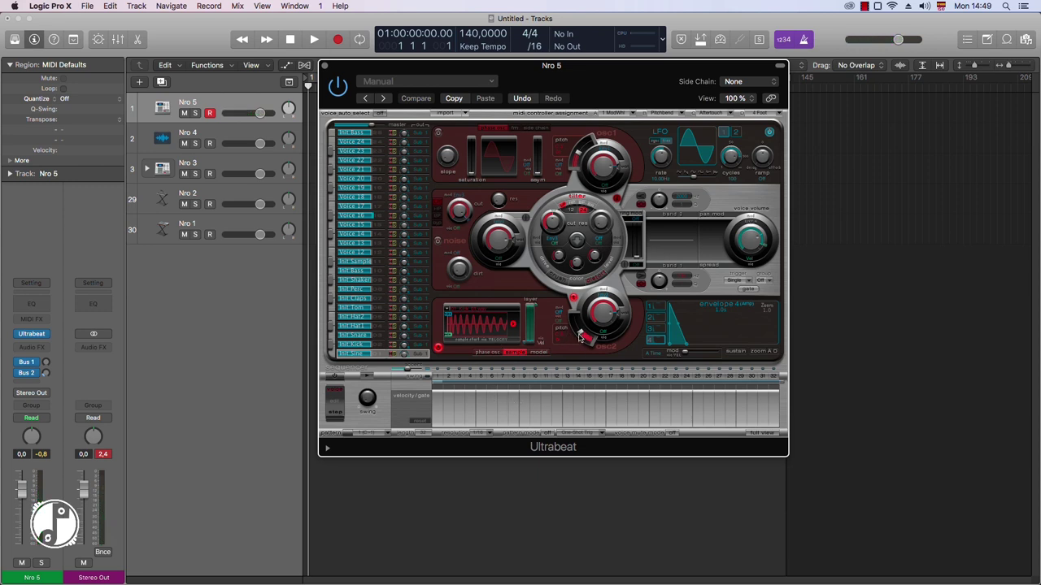
- Open Musical Typing and adjust oscillator 2's pitch while playing the kick repeatedly
key(super+k)
key(a)
key(a)
key(a)
mouse_move(579, 334)
mouse_down()
mouse_move(571, 321)
mouse_move(582, 337)
mouse_up()
key(a)
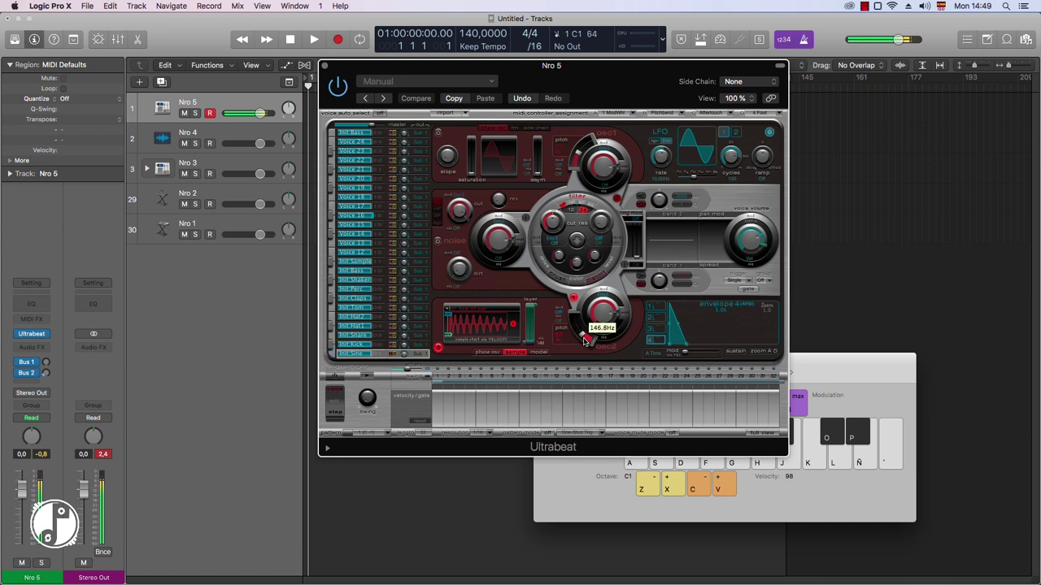
click(562, 500)
- Adjust the attack and shorten the decay of the kick's envelope 4 while auditioning it, and adjust the voice volume
click(704, 346)
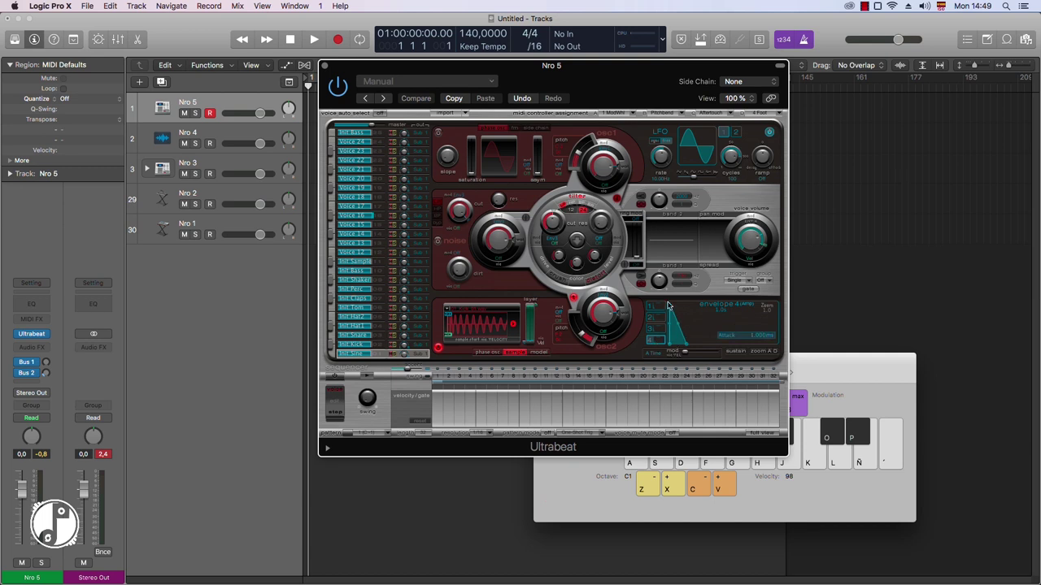
mouse_move(671, 321)
mouse_down()
mouse_move(669, 309)
mouse_move(683, 307)
mouse_move(668, 307)
mouse_up()
key(a)
key(a)
key(a)
key(a)
mouse_move(687, 345)
mouse_down()
mouse_move(696, 346)
mouse_move(681, 346)
mouse_up()
key(a)
key(a)
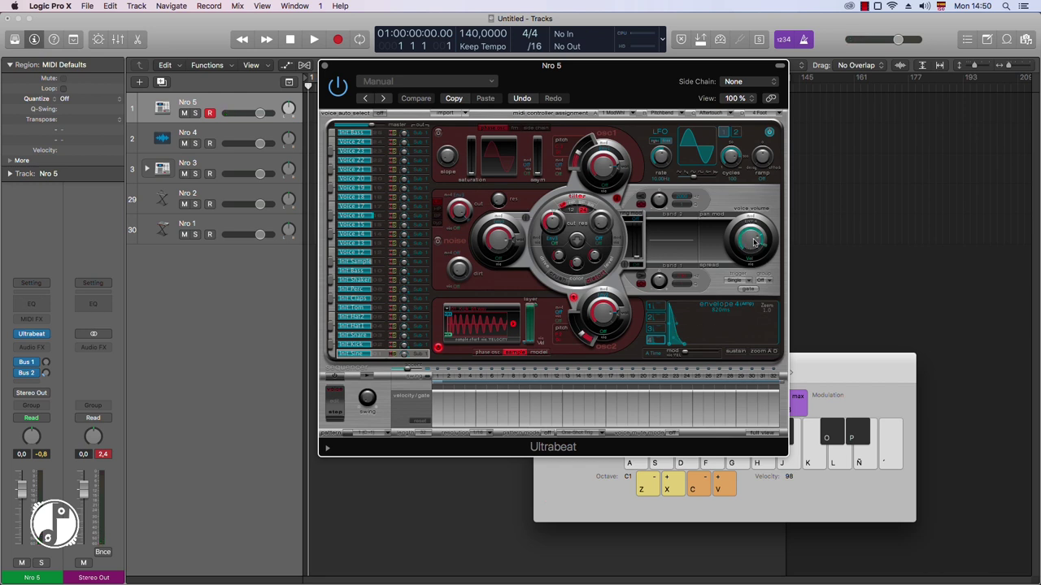
drag(753, 240, 749, 256)
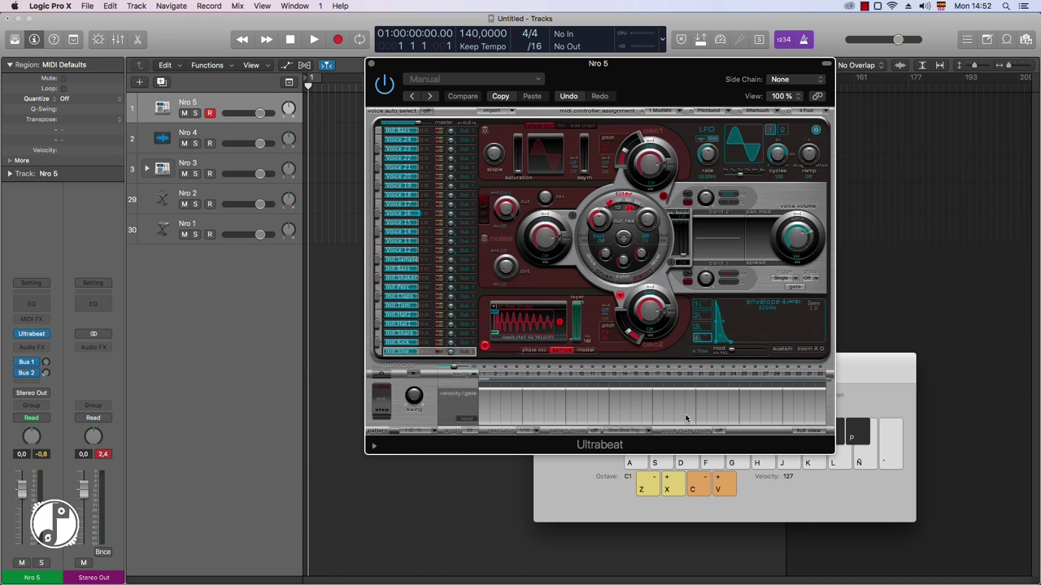
- Select the Init.Snare voice and turn off its oscillator 1
click(398, 334)
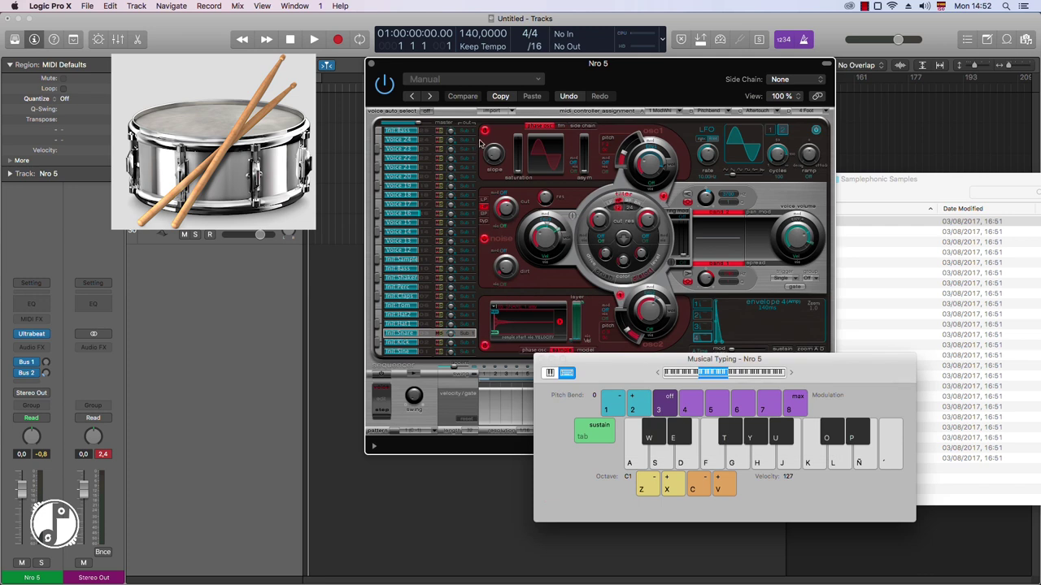
click(485, 131)
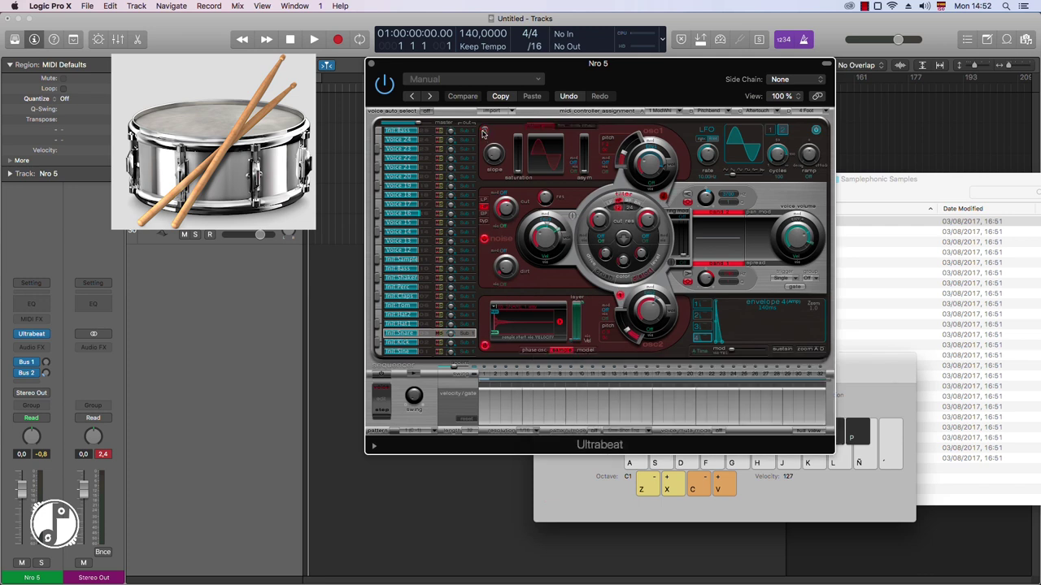
- Copy the Init.Tom voice together with its sequence
click(404, 316)
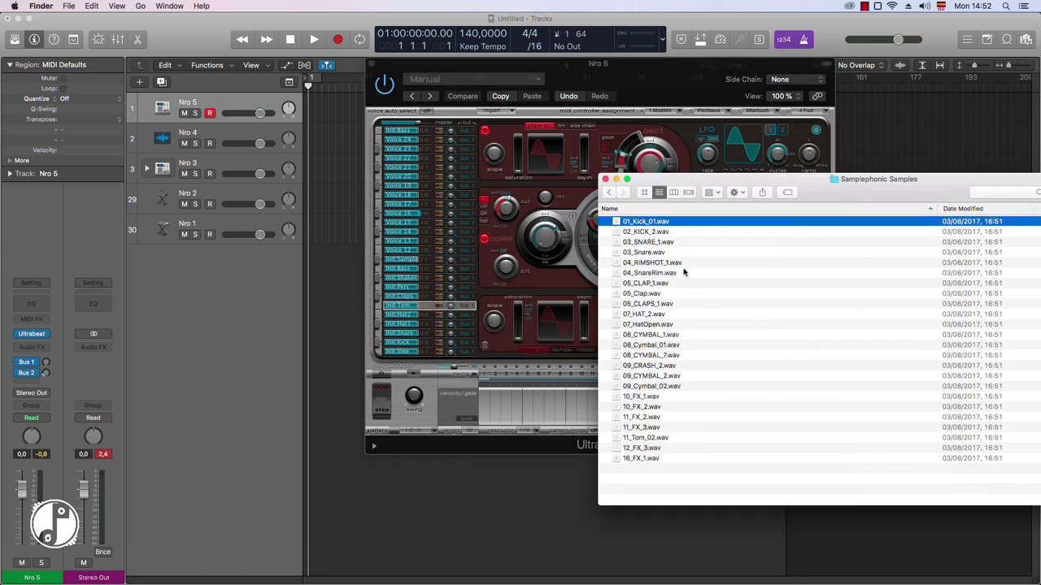
right_click(400, 308)
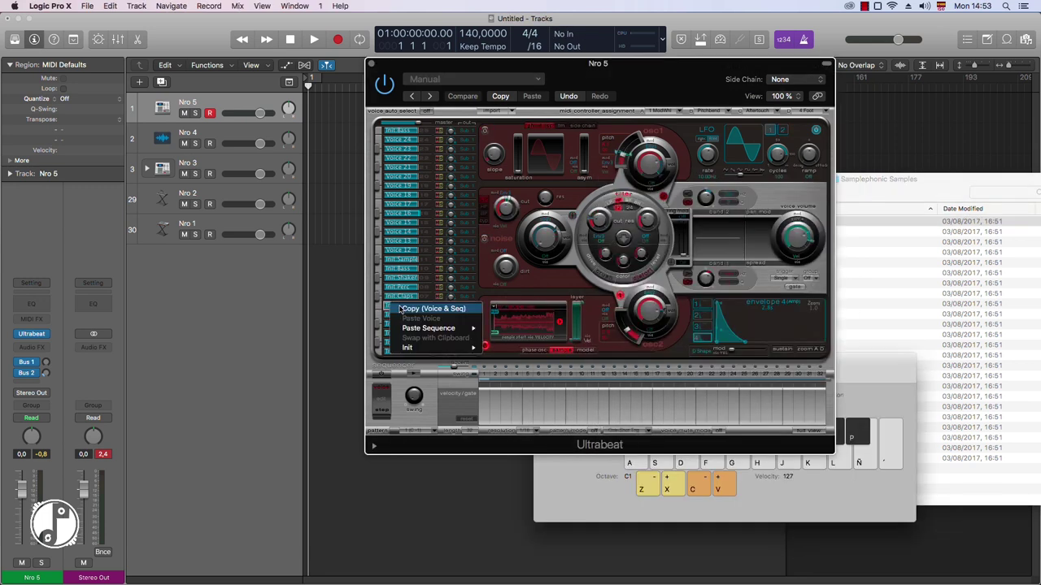
click(431, 309)
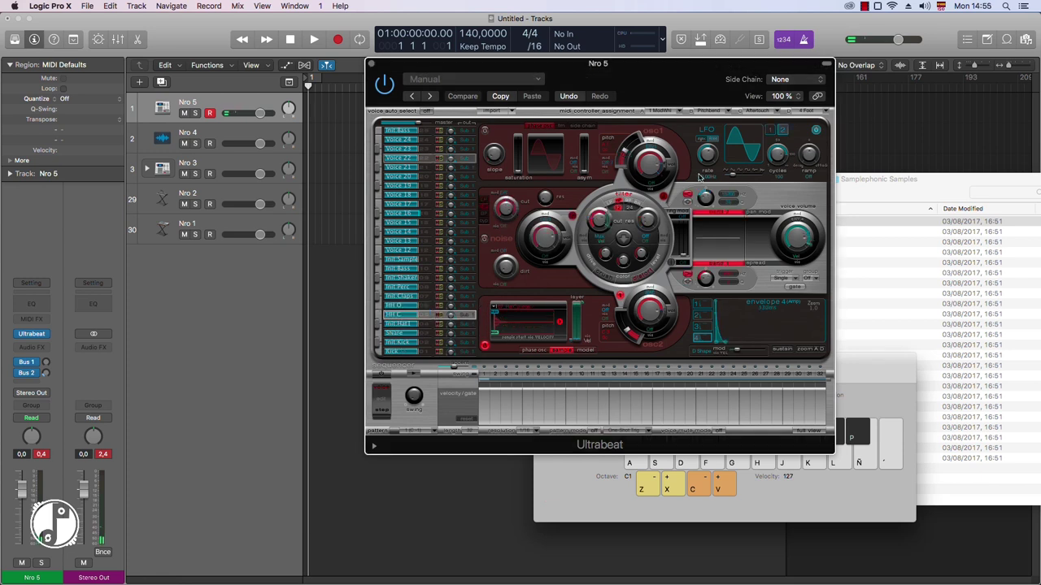
- Play the kit's kick, snare and hi-hat voices through Musical Typing to check their sounds
key(a)
key(s)
key(f)
key(a)
key(d)
key(s)
key(f)
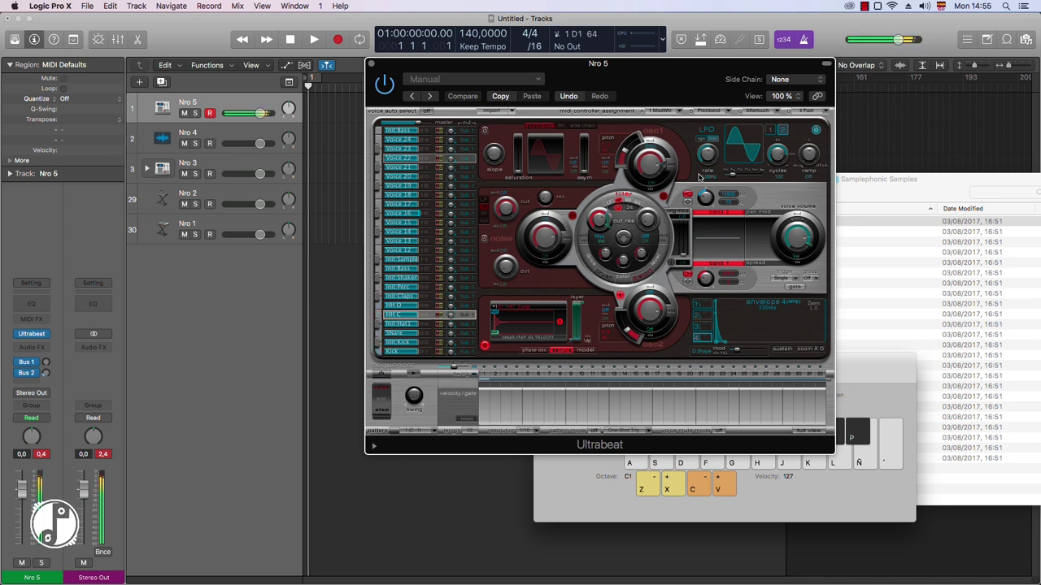
- Turn on Ultrabeat's step sequencer in full view and place a Kick hit on step 1
click(383, 375)
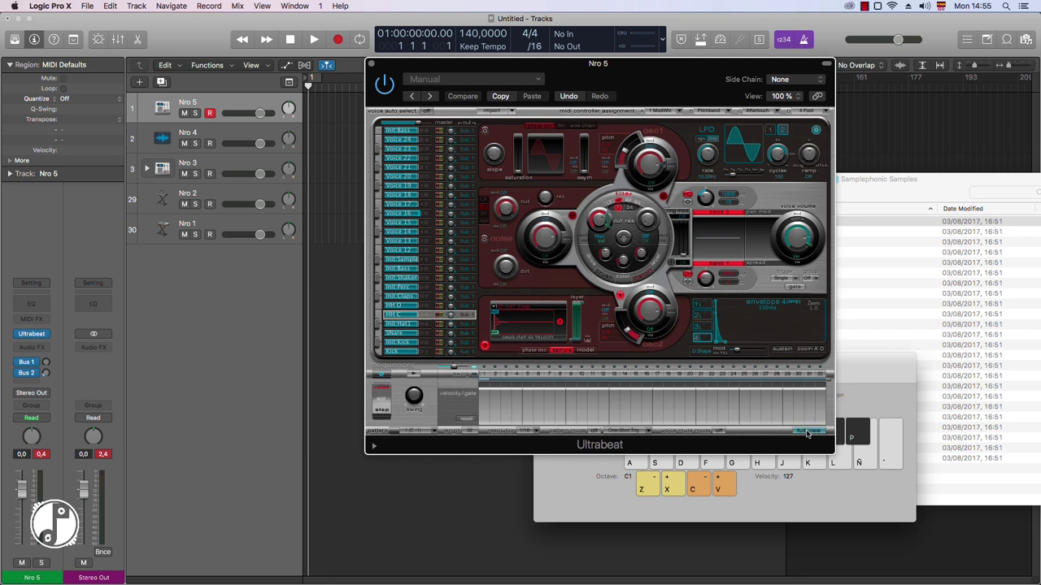
click(807, 432)
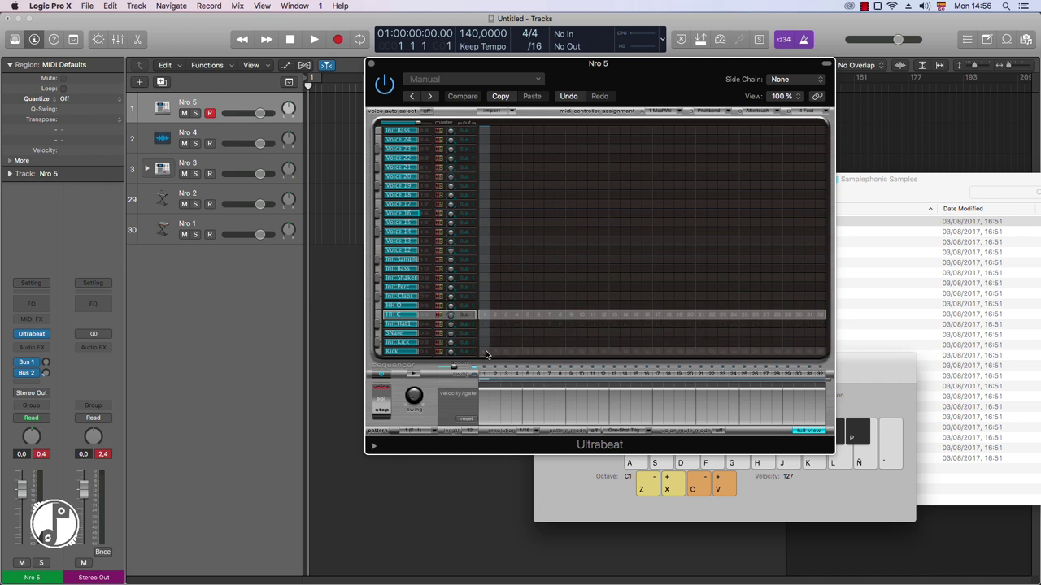
click(486, 353)
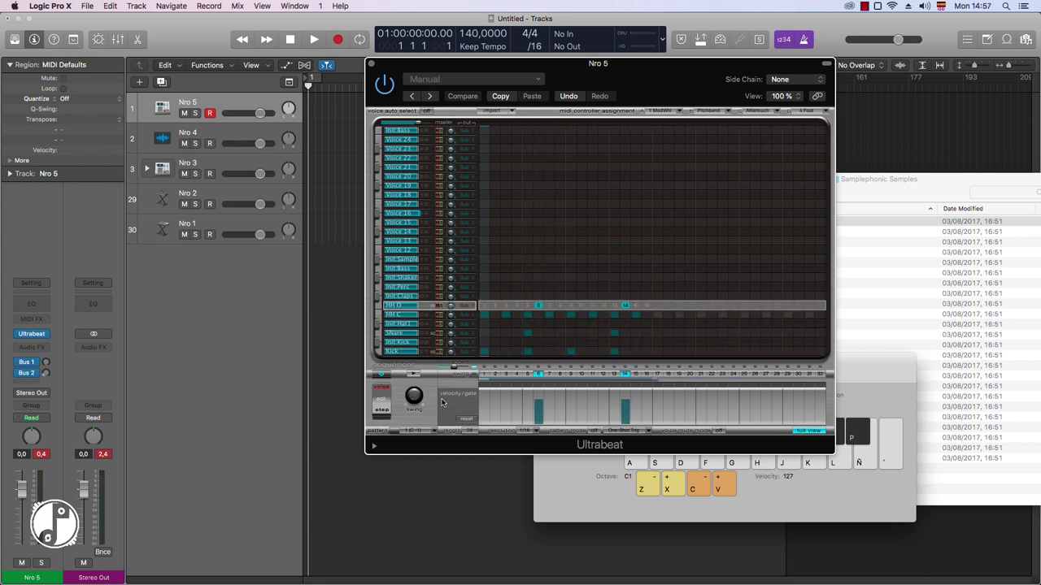
- Preview the sequencer pattern and place it as a region at bar 1 of track Nro 5
click(411, 373)
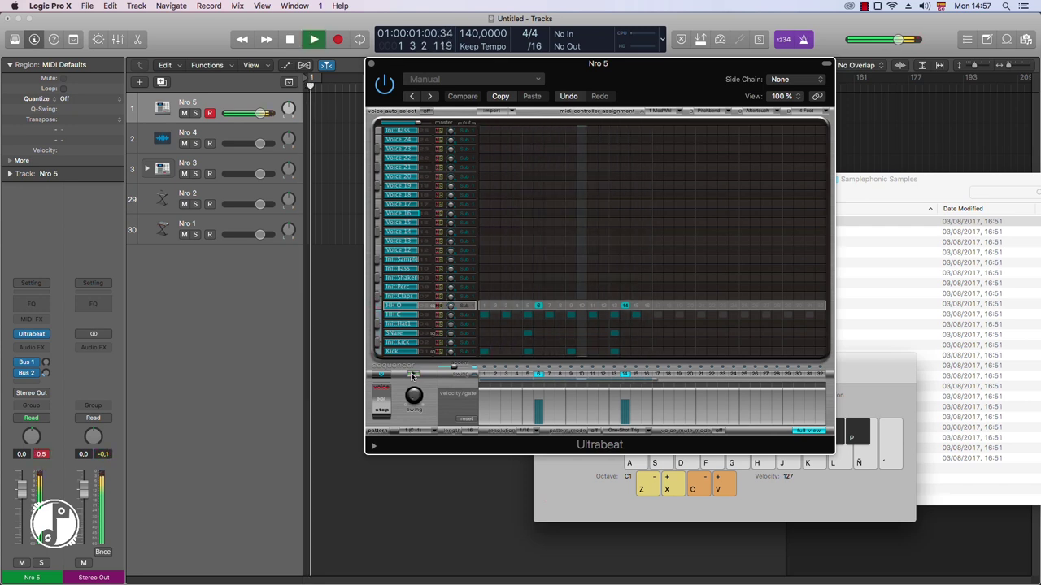
click(411, 372)
drag(483, 70, 604, 77)
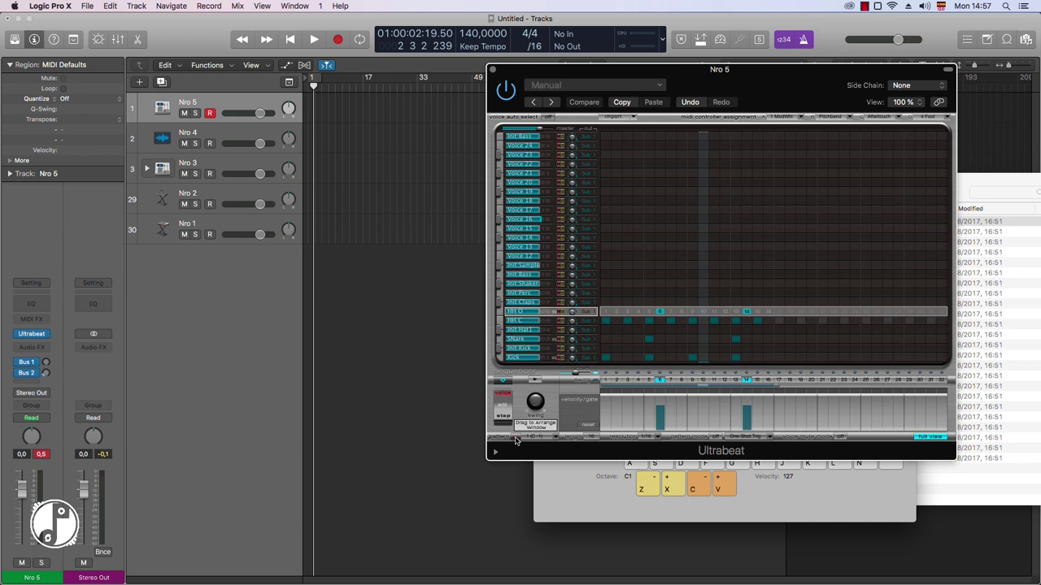
drag(514, 439, 336, 111)
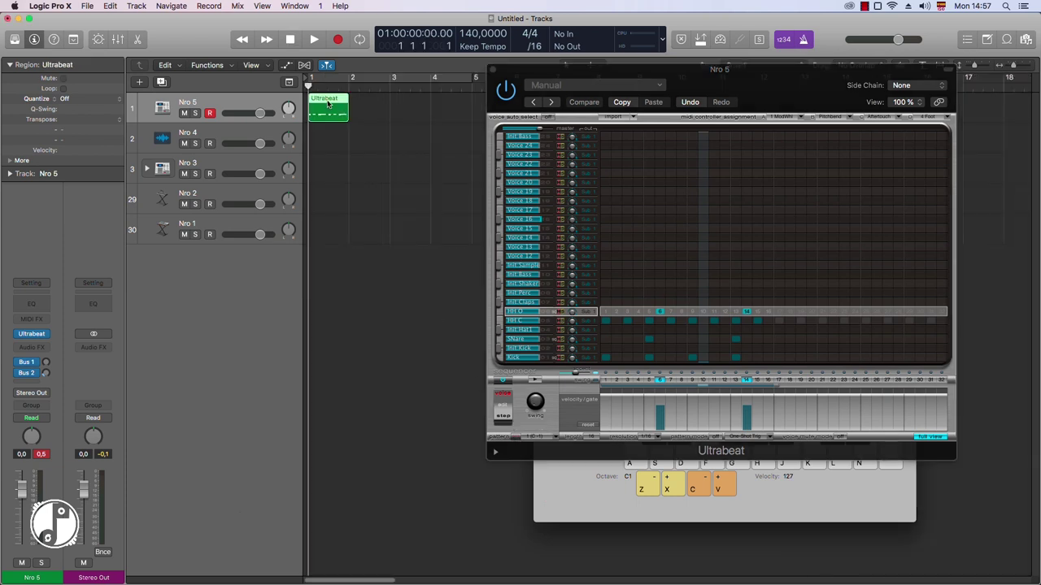
- Repeat the Ultrabeat region three times and play the regions with Ultrabeat's step sequencer turned off
key(super+r)
key(super+r)
key(super+r)
key(space)
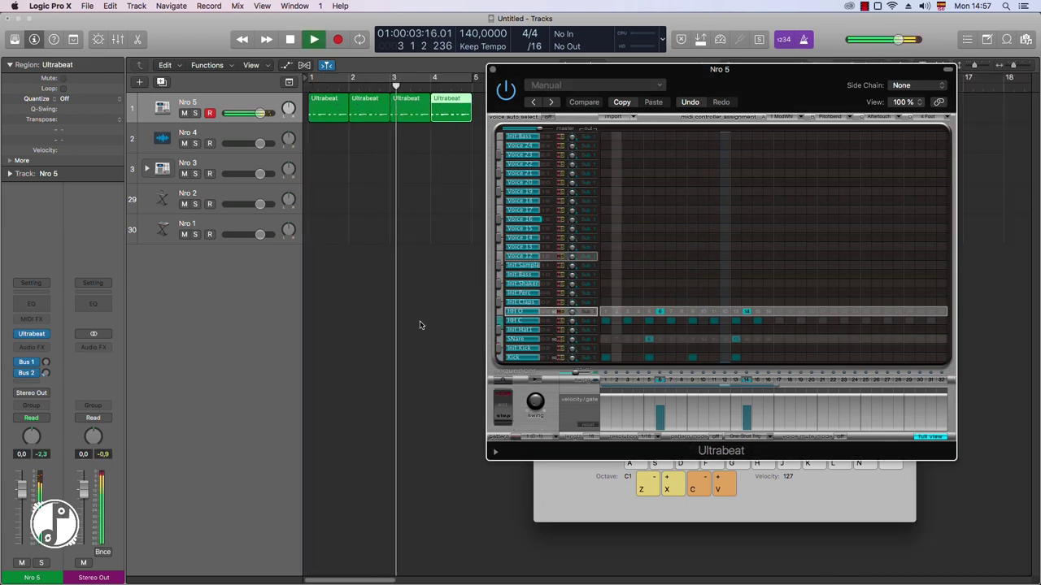
key(space)
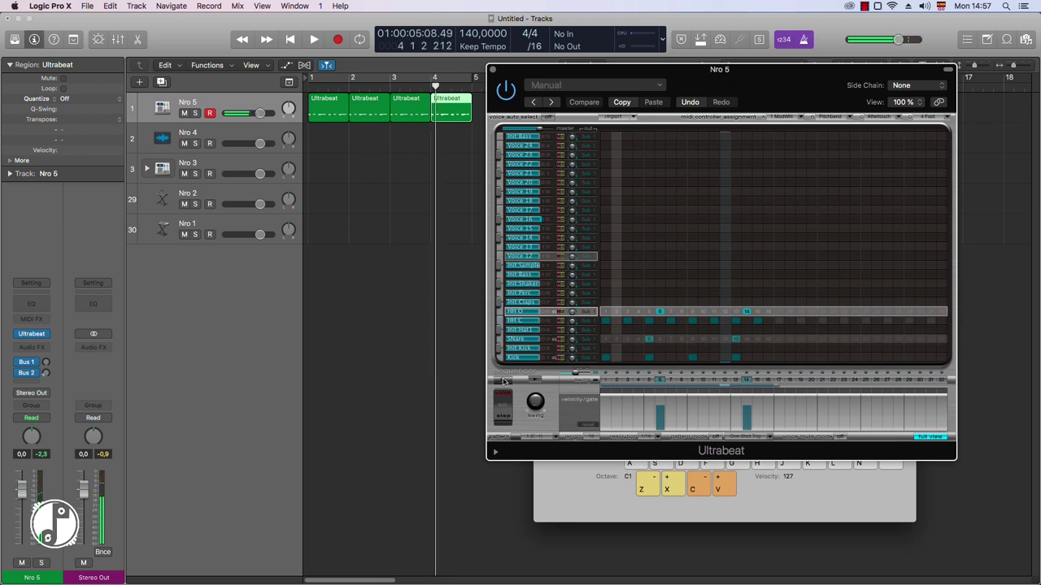
click(502, 391)
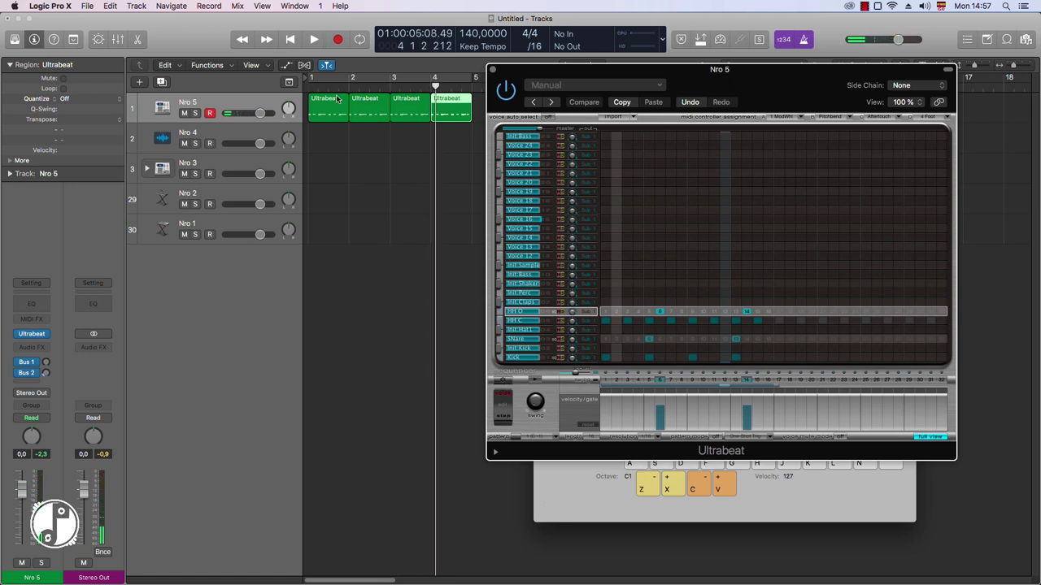
- Open the first Ultrabeat region from bar 1 for inspection, and close the Ultrabeat and Musical Typing windows
click(308, 88)
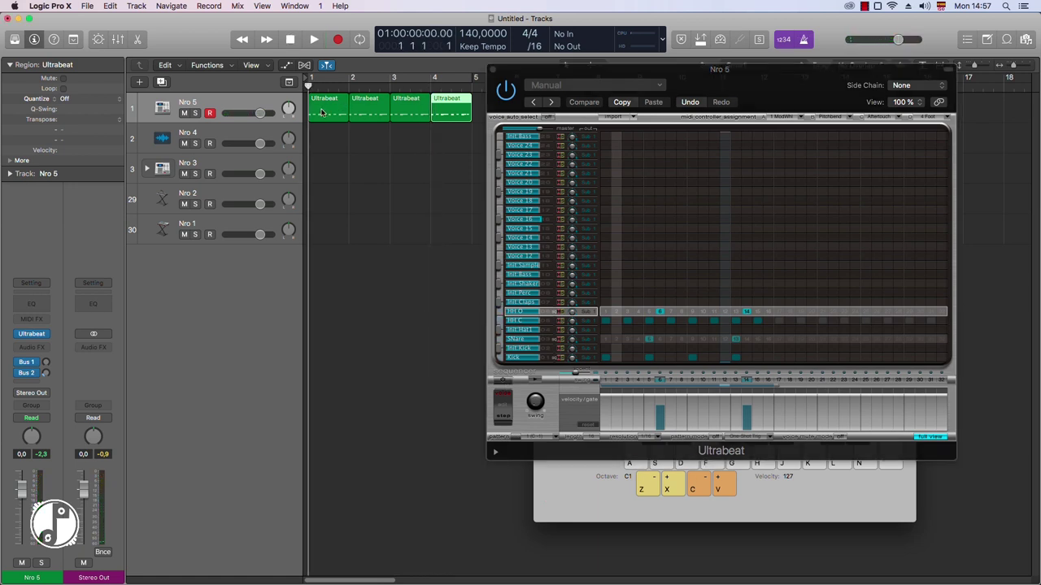
double_click(328, 109)
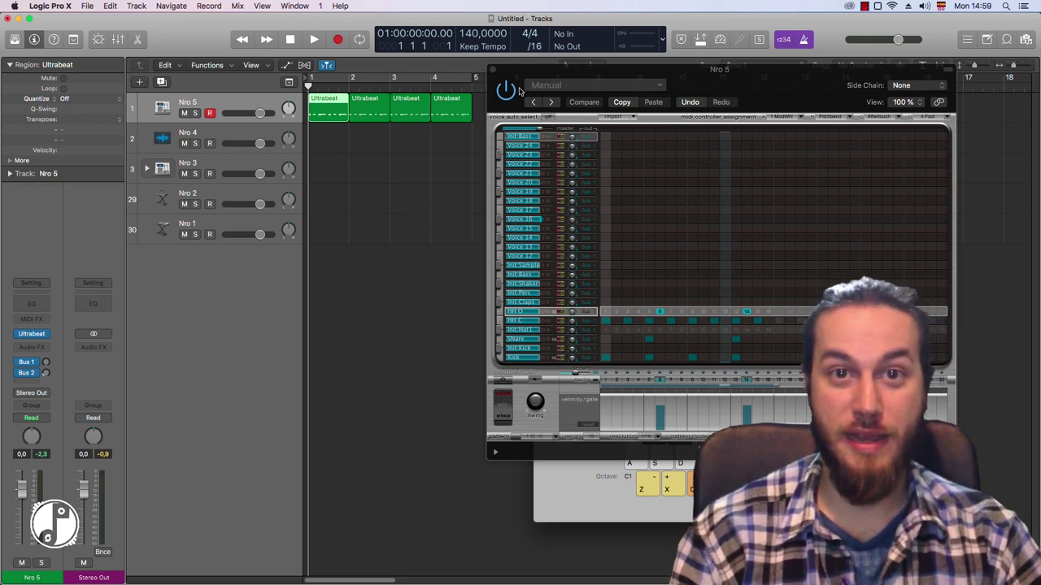
click(492, 69)
click(541, 359)
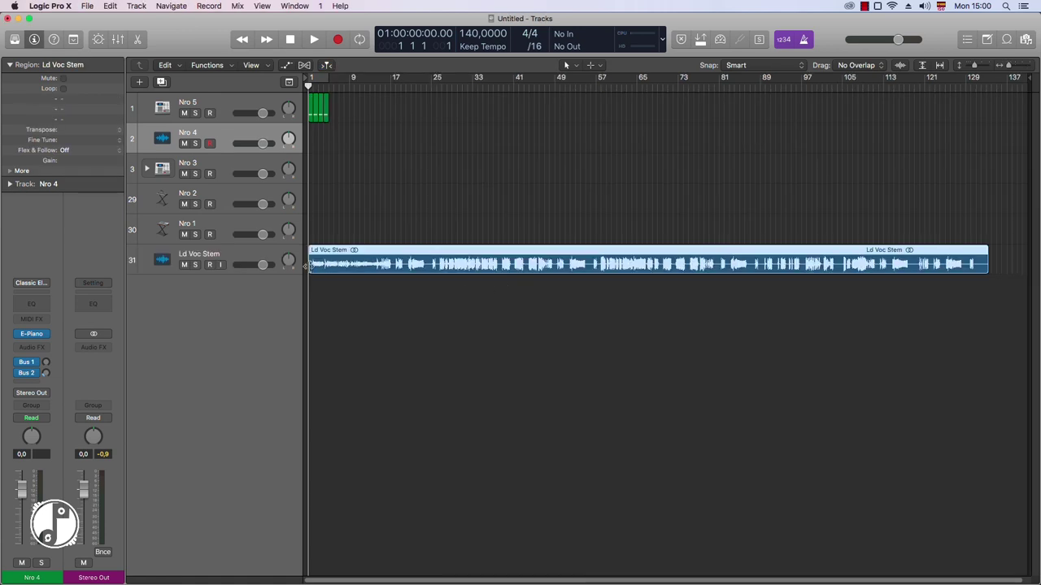
- Trim the start of the Ld Voc Stem region to bar 17 and play it from there
drag(316, 268, 389, 263)
key(super+Right)
key(super+Right)
key(super+Right)
key(super+Right)
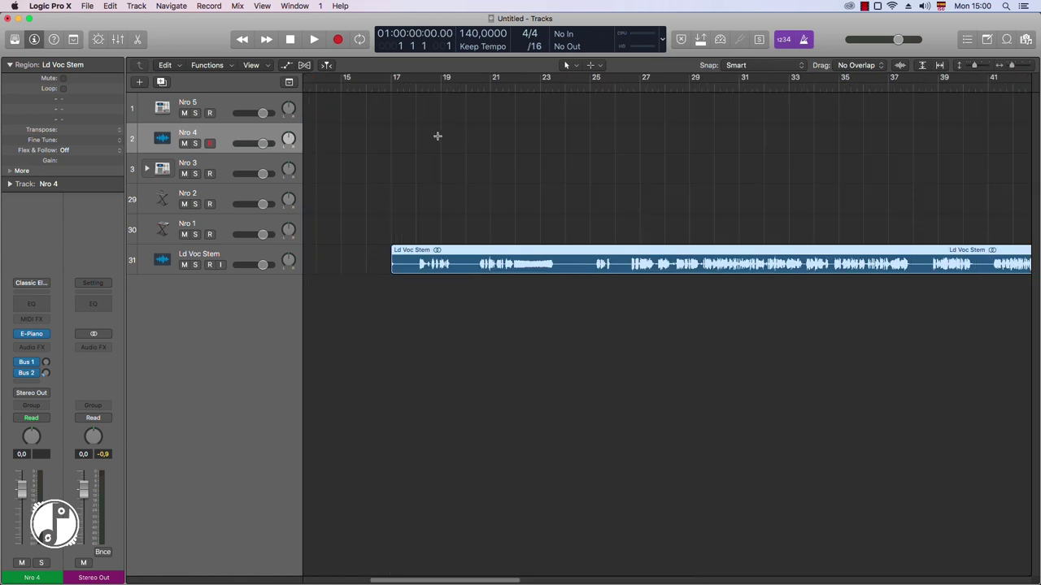
click(393, 82)
key(space)
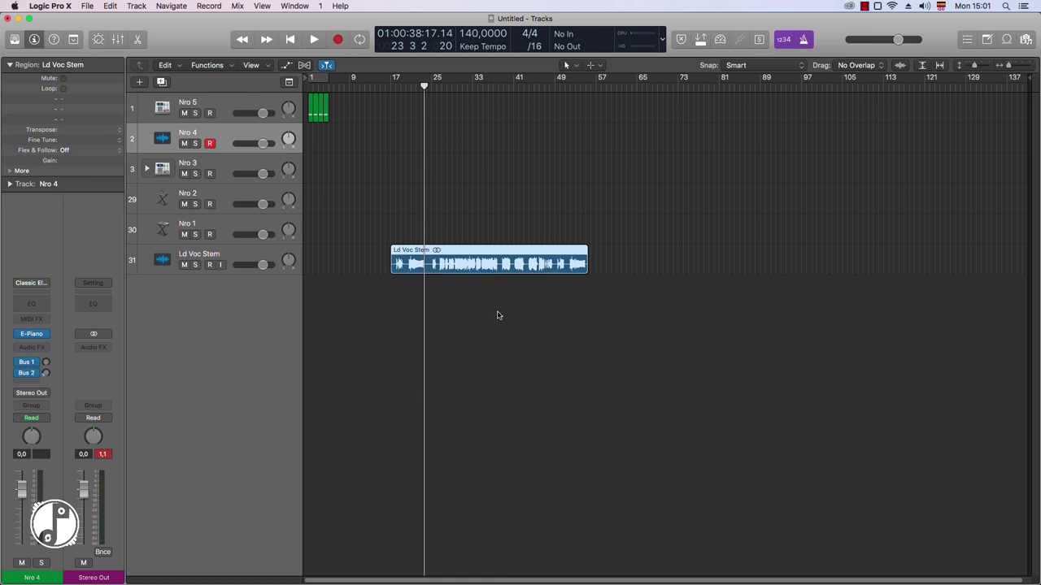
- Open the Ld Voc Stem region in the audio editor and examine its Track, File and Smart Tempo views
double_click(475, 252)
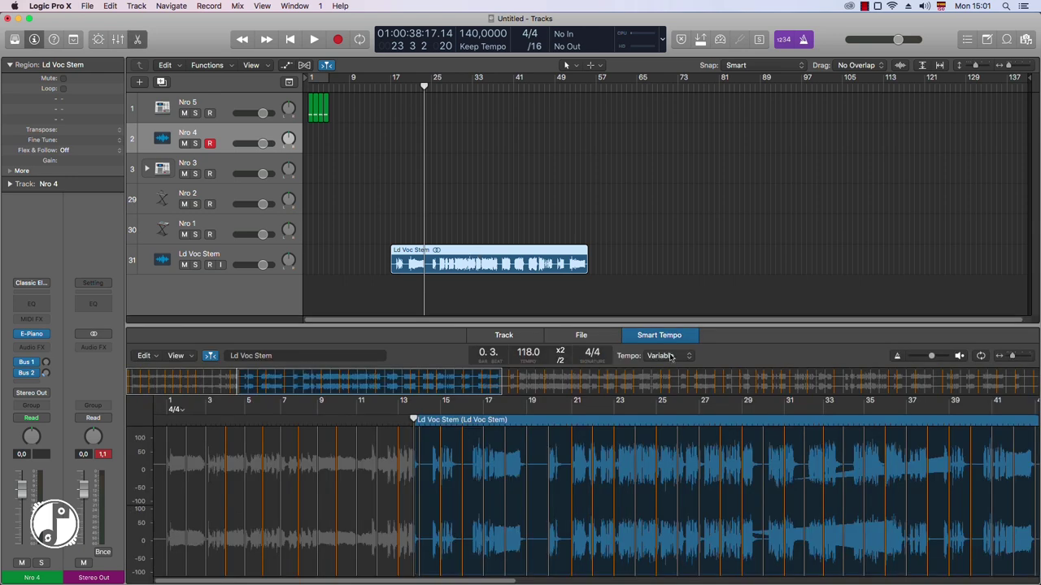
click(529, 335)
click(560, 337)
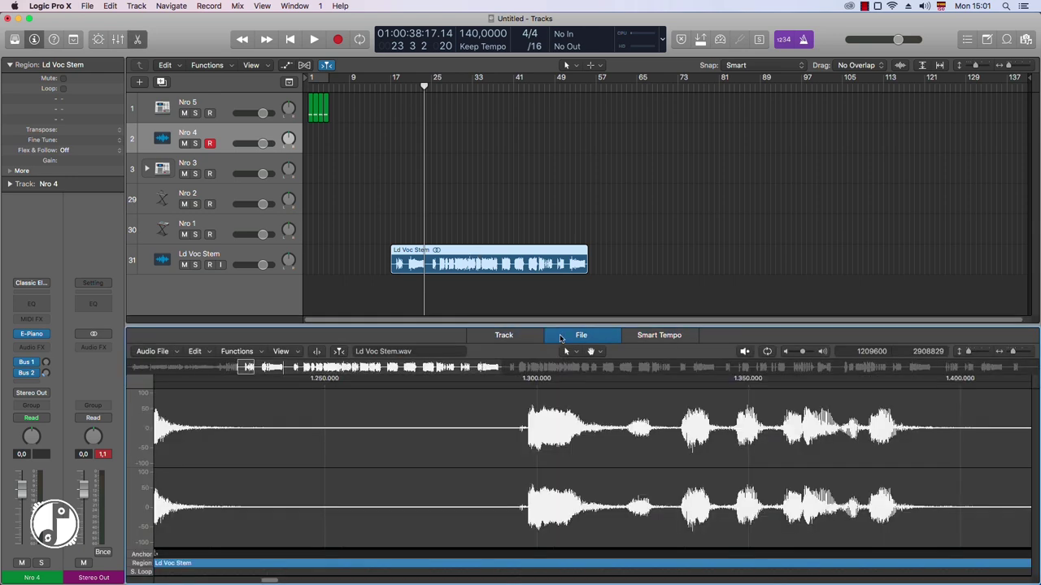
click(503, 335)
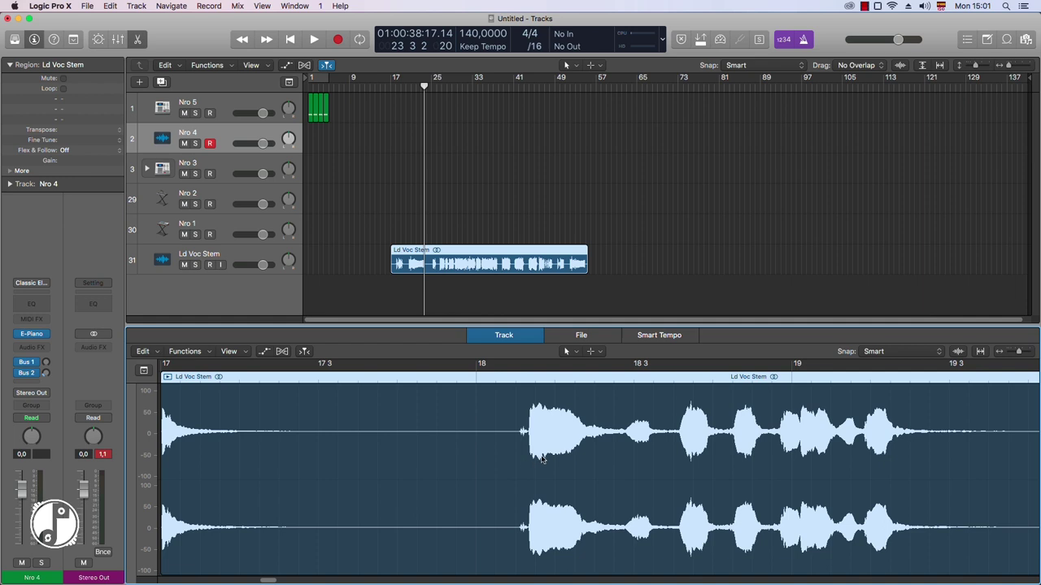
click(647, 335)
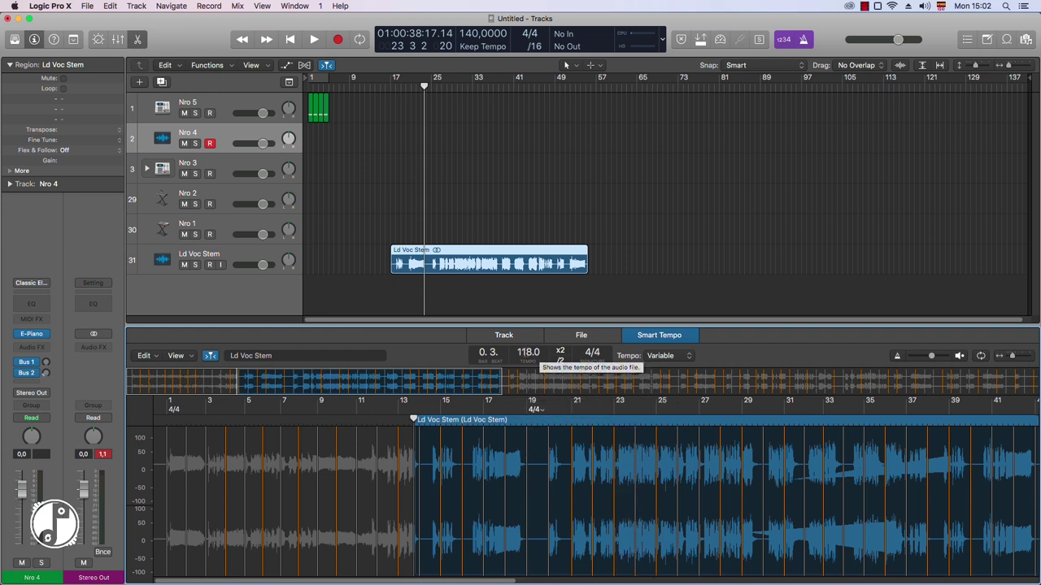
- Apply the project tempo to the Ld Voc Stem region and its downbeat
click(146, 356)
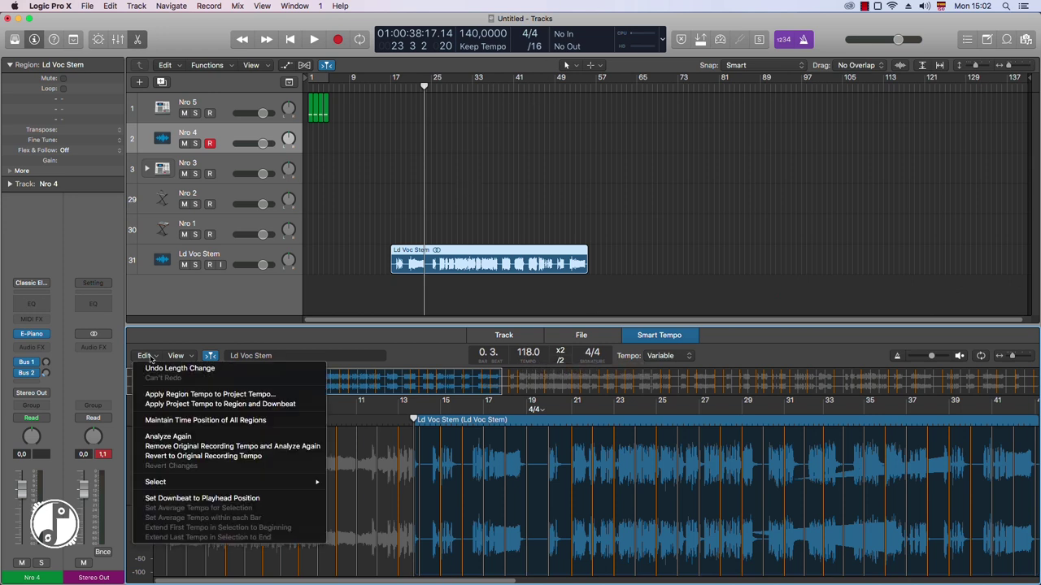
click(203, 404)
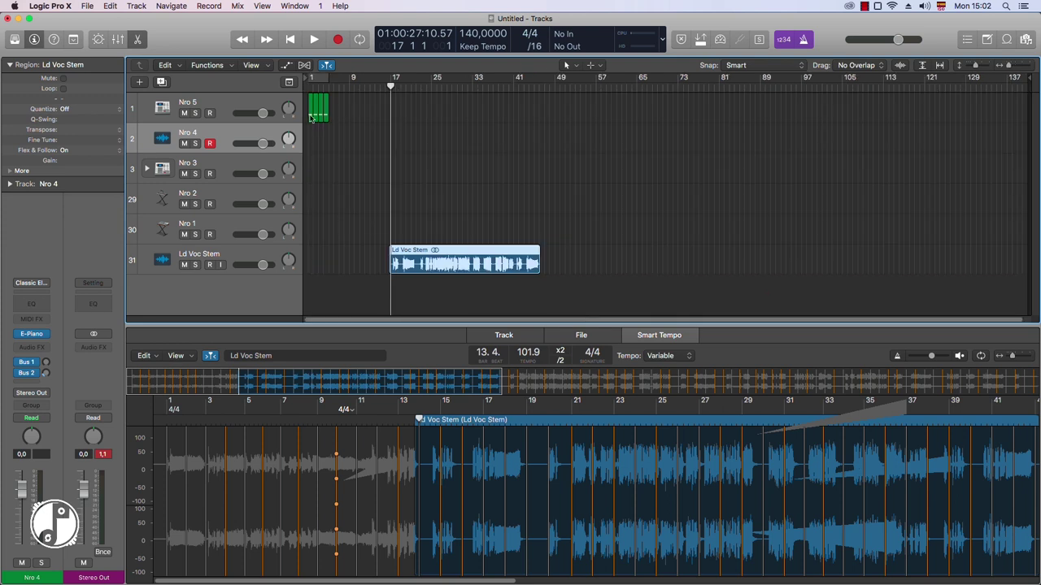
- Copy the four Ultrabeat regions to bar 17 on the Nro 5 track, in line with the vocal stem
click(310, 116)
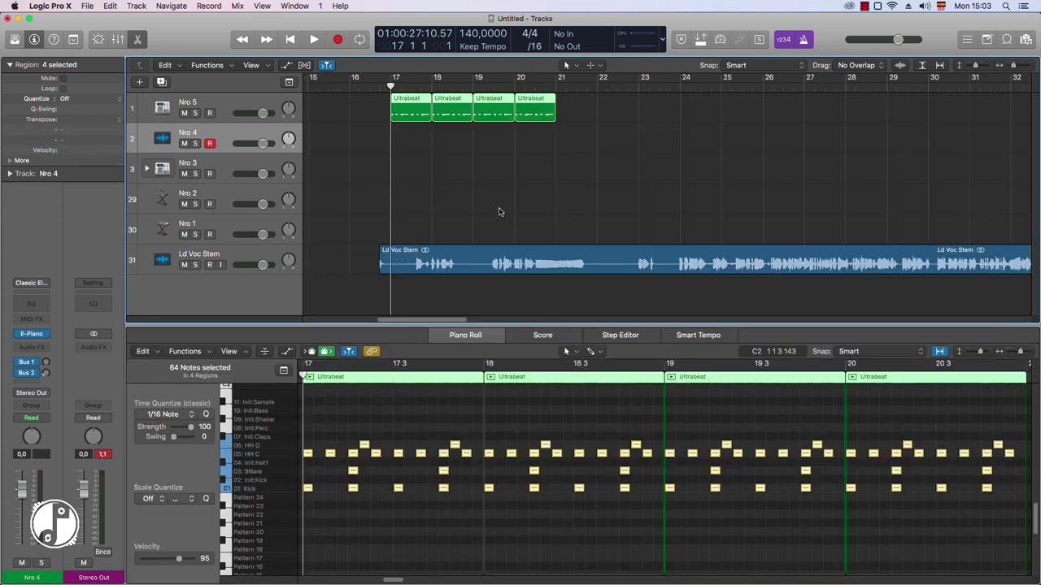
key(super+Left)
key(super+Left)
key(super+Left)
key(super+Right)
key(super+Right)
key(super+Right)
key(super+Right)
key(super+Right)
key(super+Left)
key(super+Left)
key(super+Left)
key(super+Left)
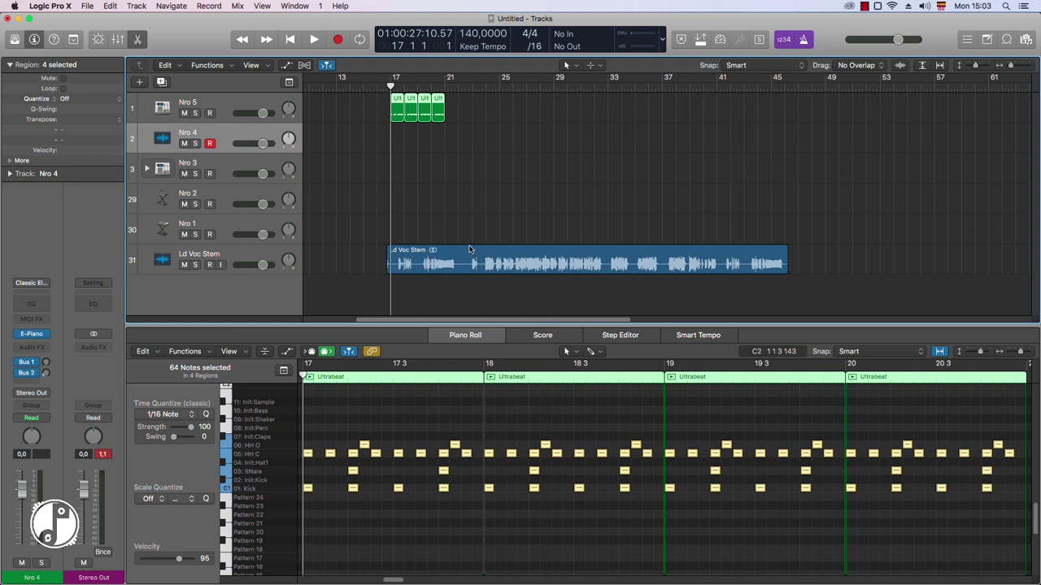
key(super+Right)
key(super+Right)
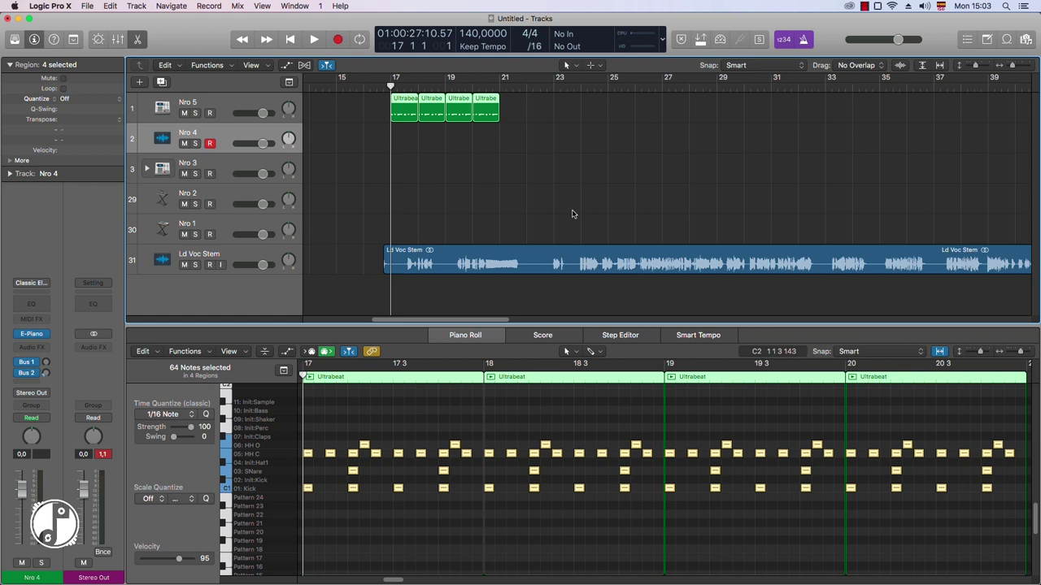
- Play the beat with the vocal from bar 17, and repeat the Ultrabeat regions up to bar 45
key(space)
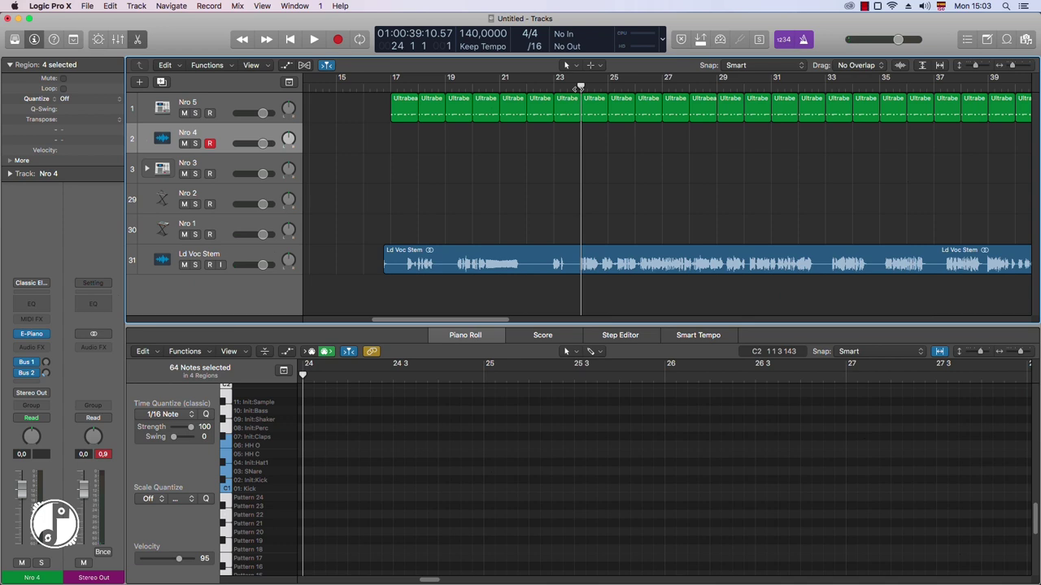
scroll(645, 177, up, 3)
scroll(638, 174, down, 10)
scroll(635, 173, up, 10)
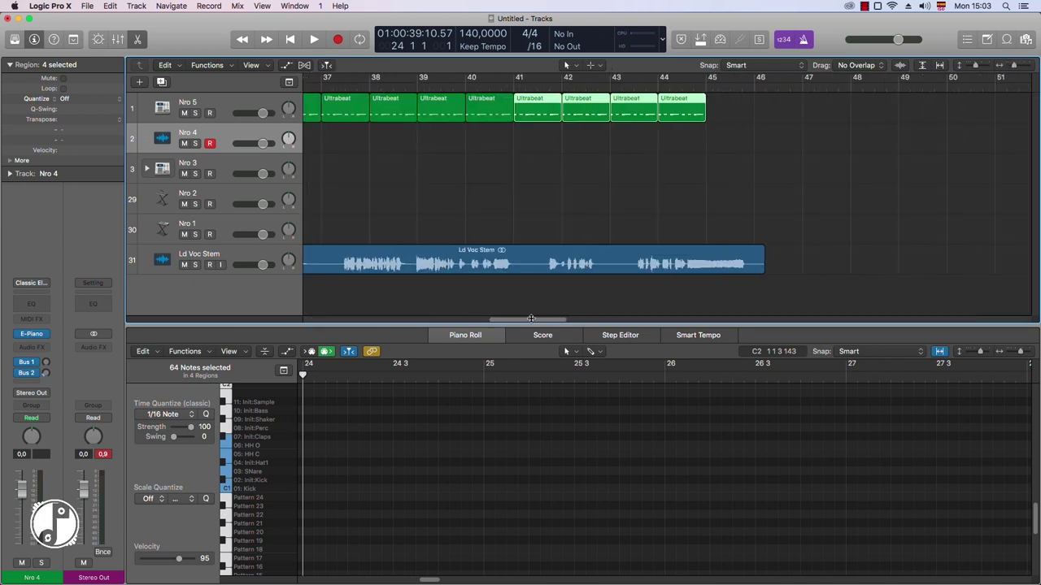
drag(531, 318, 462, 314)
scroll(467, 299, down, 3)
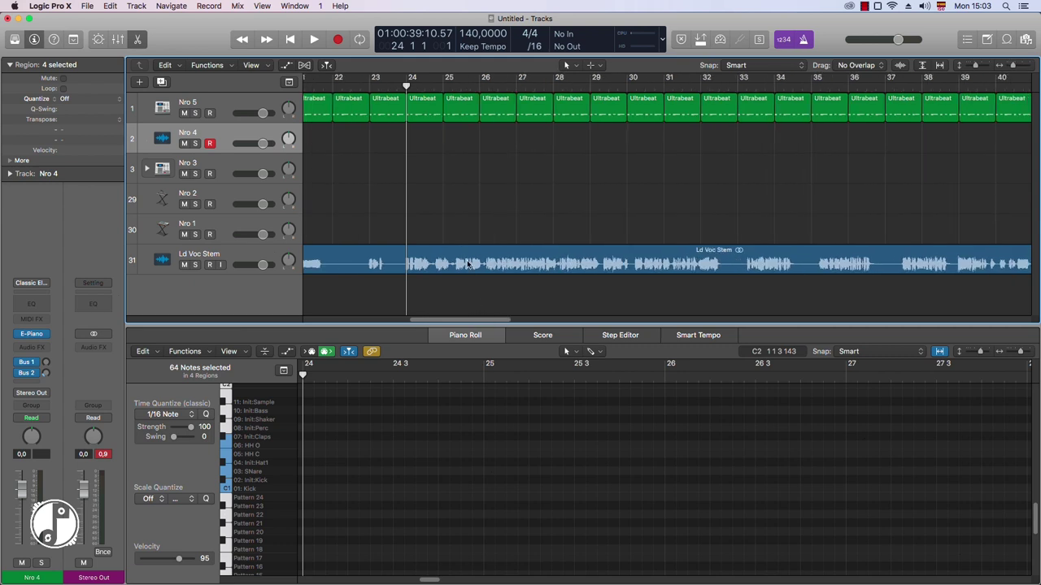
- Split the Ld Voc Stem region at bar 24 and again at about 32 4 2
click(467, 264)
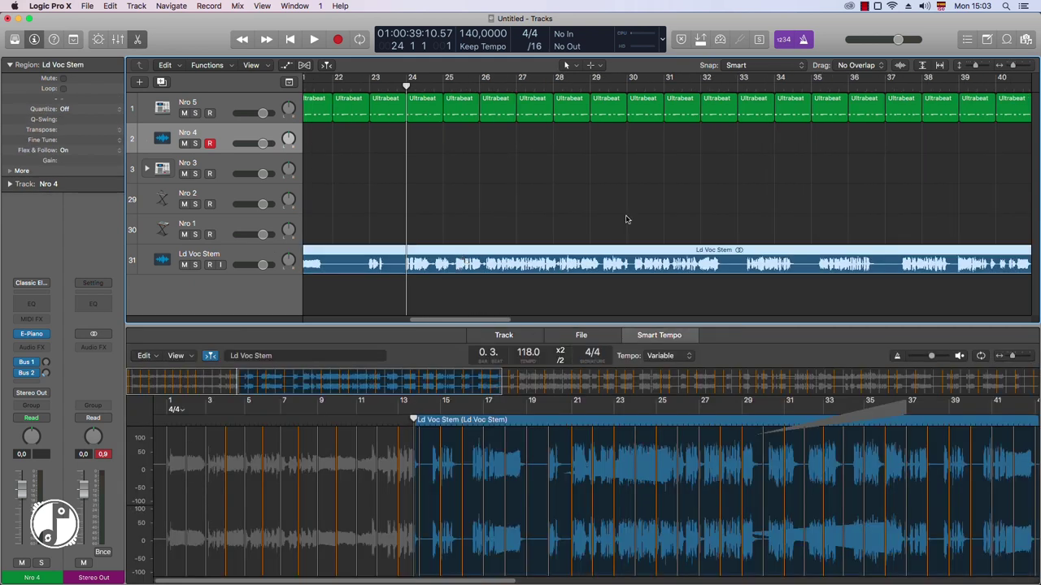
key(super+t)
drag(735, 87, 731, 87)
key(super+t)
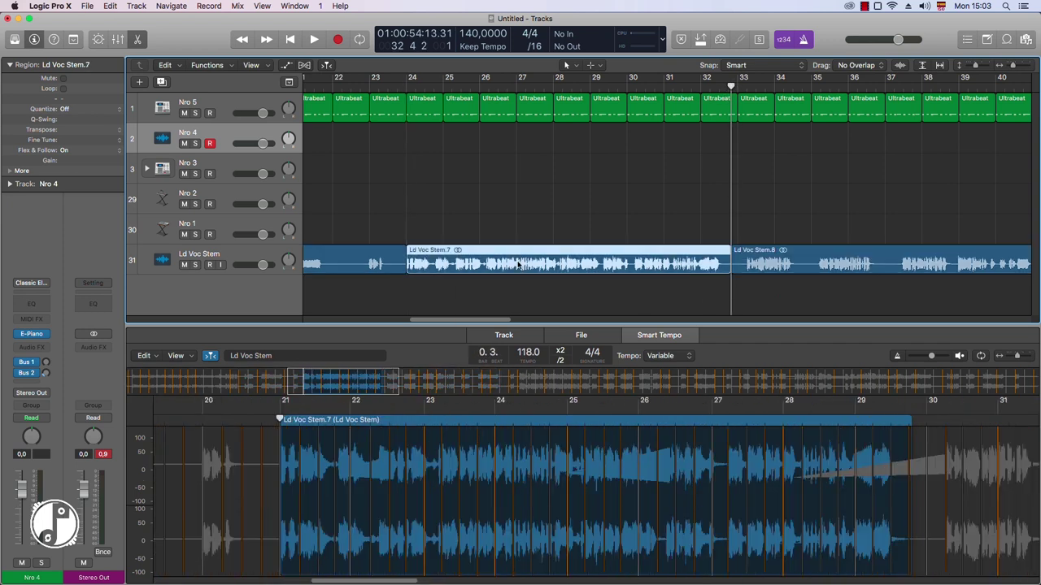
- Play the middle vocal region, Ld Voc Stem.7, against the beat from bar 24 and stop
click(521, 264)
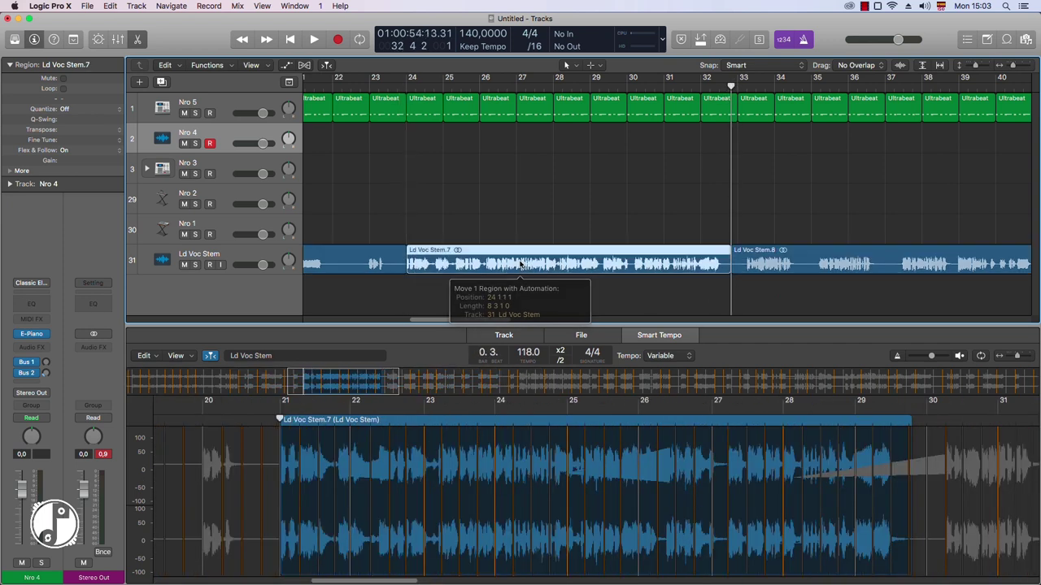
scroll(543, 314, left, 3)
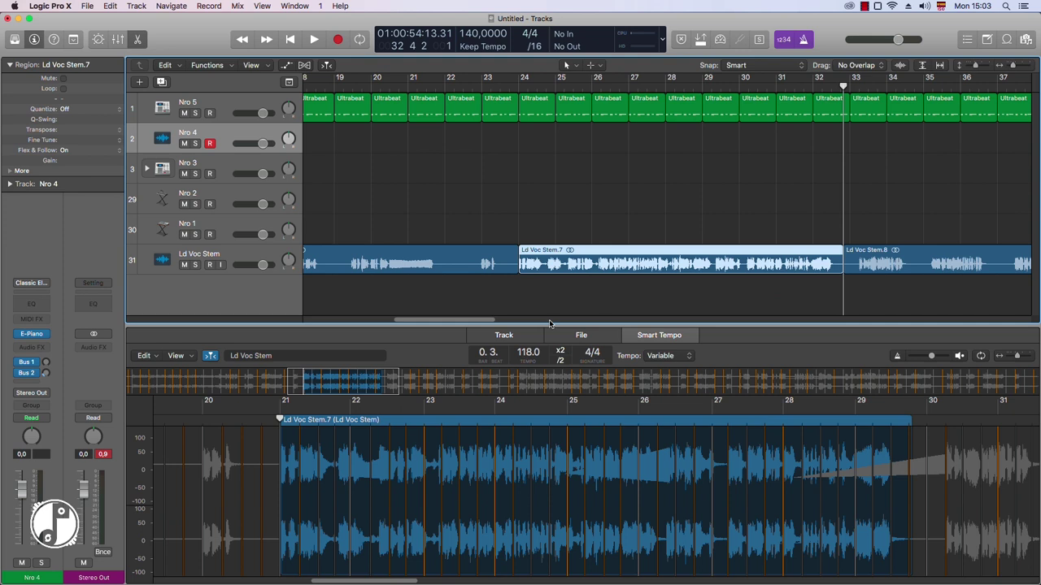
scroll(606, 294, up, 1)
scroll(606, 294, down, 5)
drag(481, 320, 521, 323)
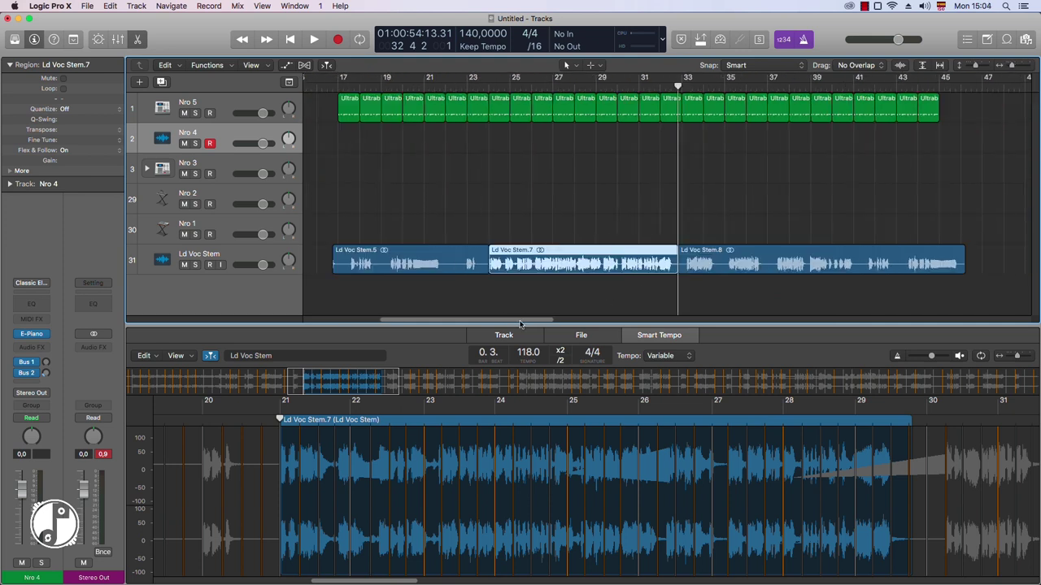
click(490, 86)
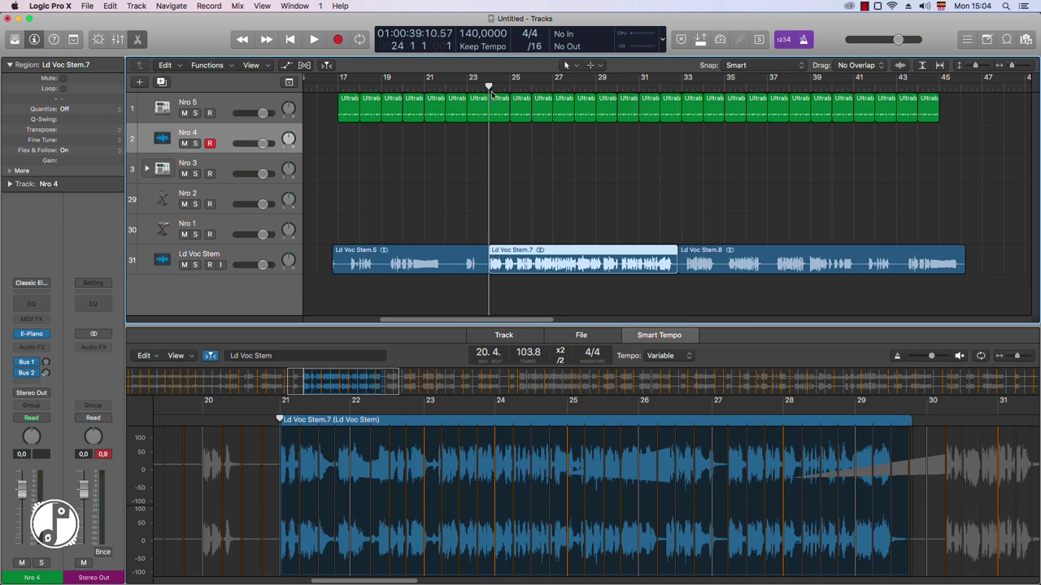
key(space)
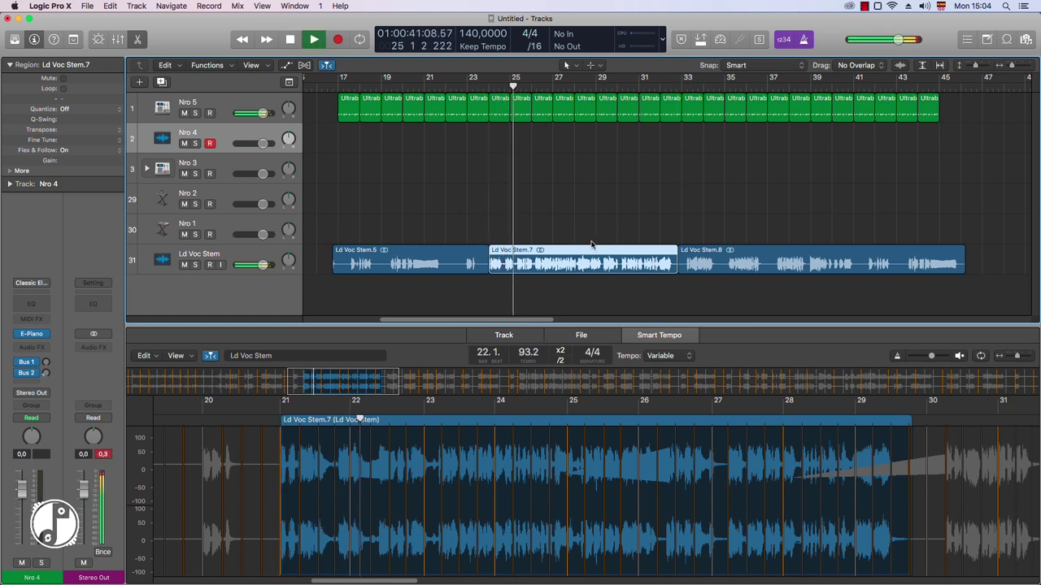
key(space)
- Trim the end of the preceding vocal region and move Ld Voc Stem.7 to the playhead at 23 4 3
scroll(464, 278, up, 5)
scroll(455, 301, up, 5)
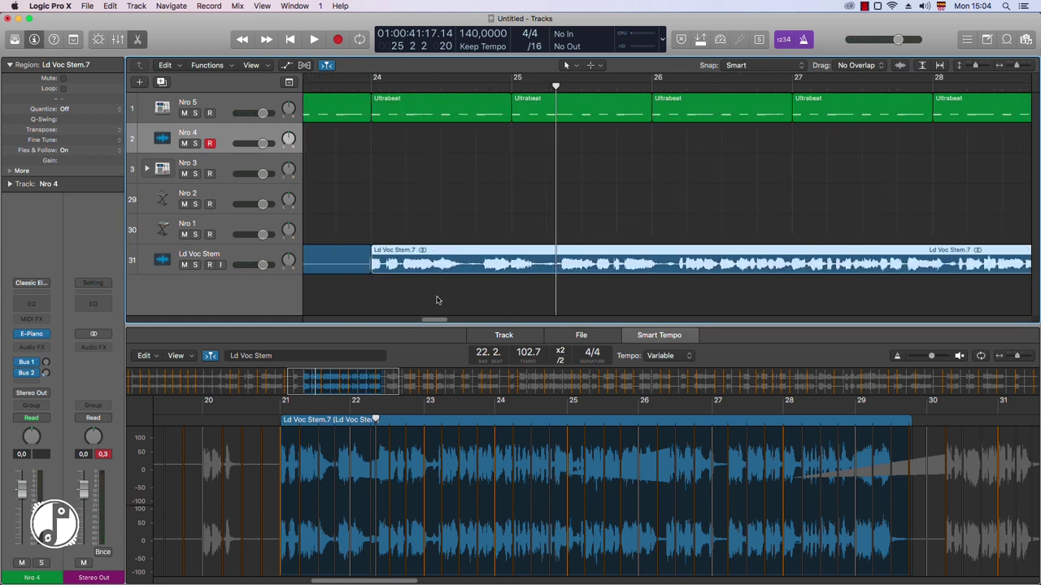
scroll(487, 276, left, 3)
drag(540, 268, 514, 268)
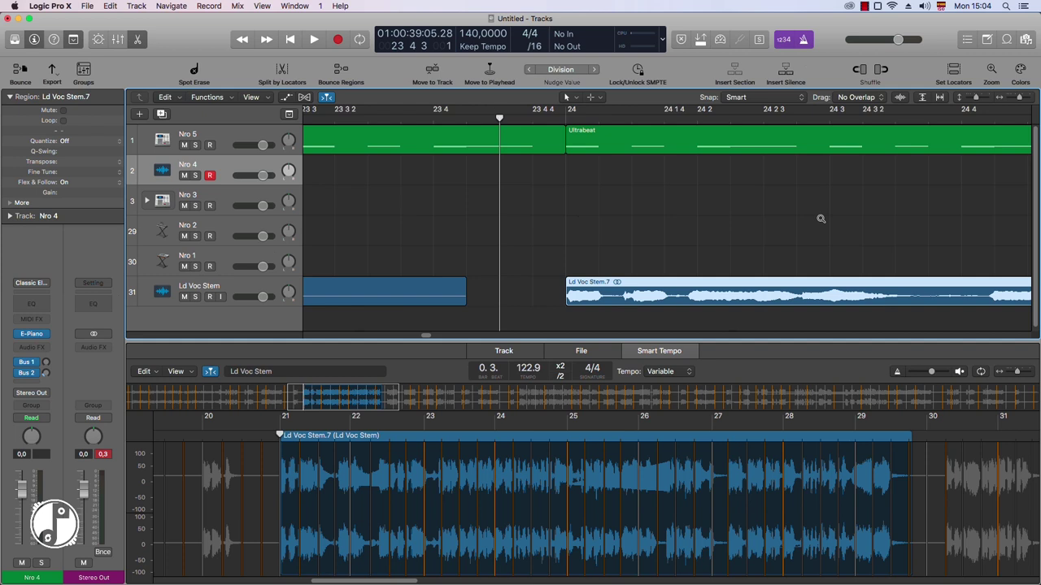
key(semicolon)
- Play the moved Ld Voc Stem.7 region, nudge it one division earlier, and play it again with the beat
click(398, 119)
key(space)
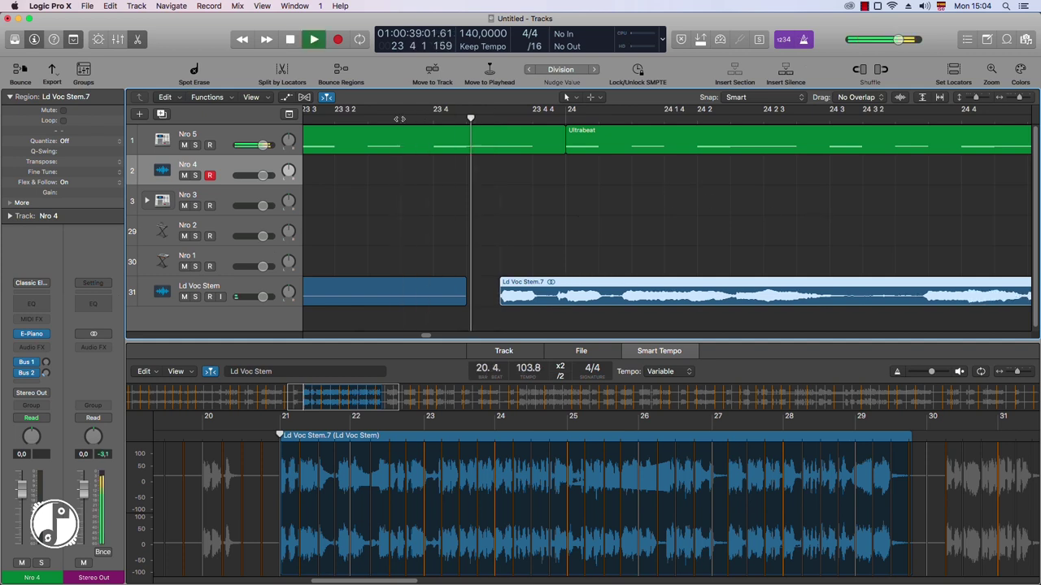
key(space)
key(alt+Left)
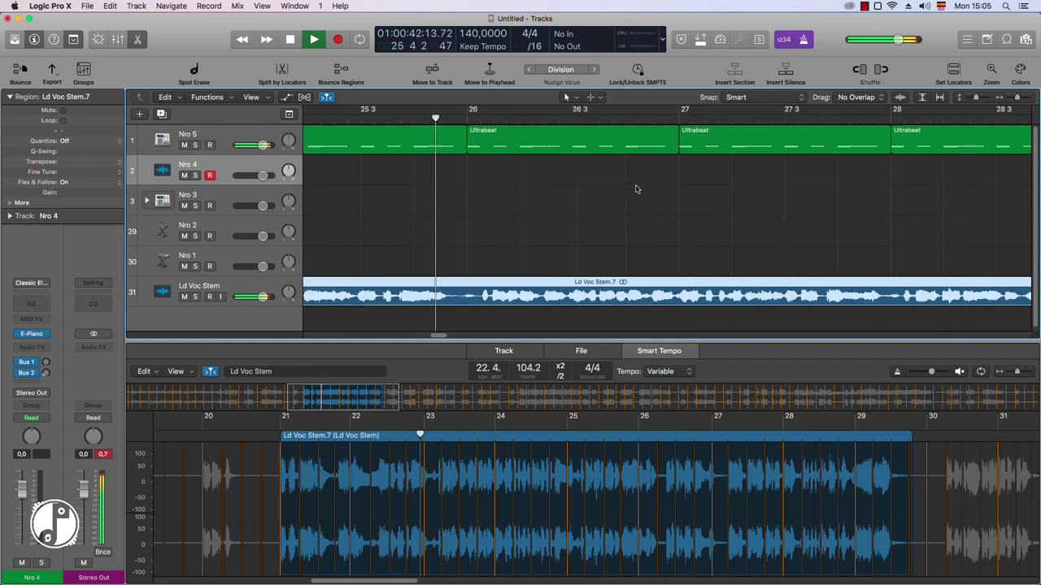
key(super+Left)
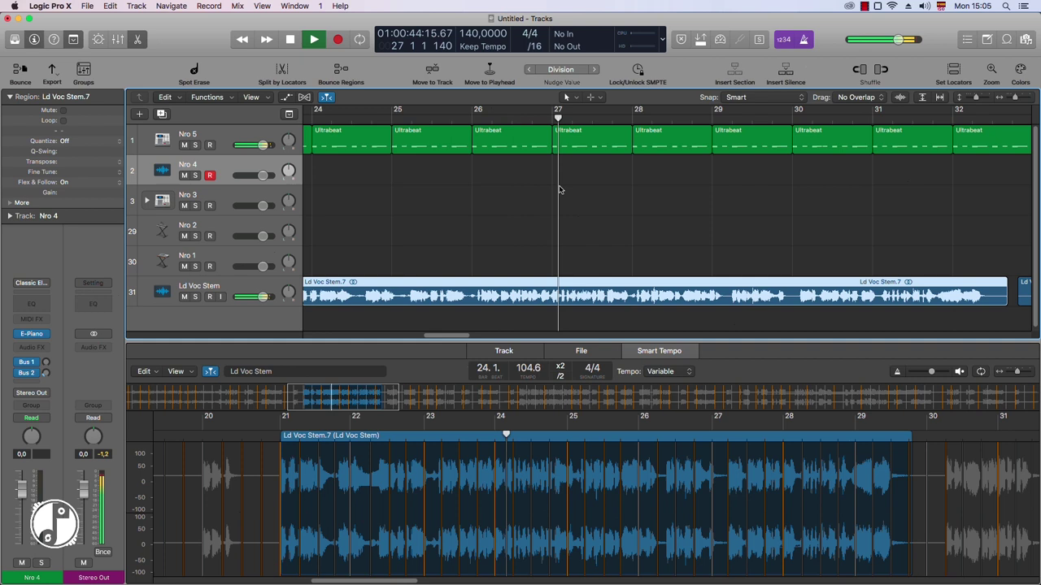
key(space)
- Turn on Flex Time - Polyphonic in the Track editor and slice the Ld Voc Stem.7 region at its transients
key(super+Left)
key(super+Left)
key(super+Left)
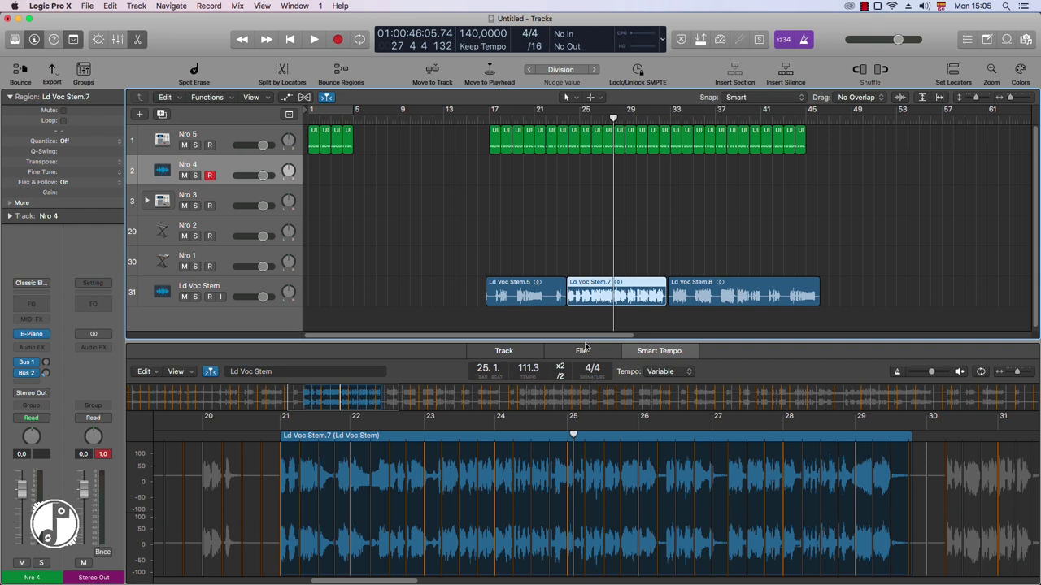
click(504, 350)
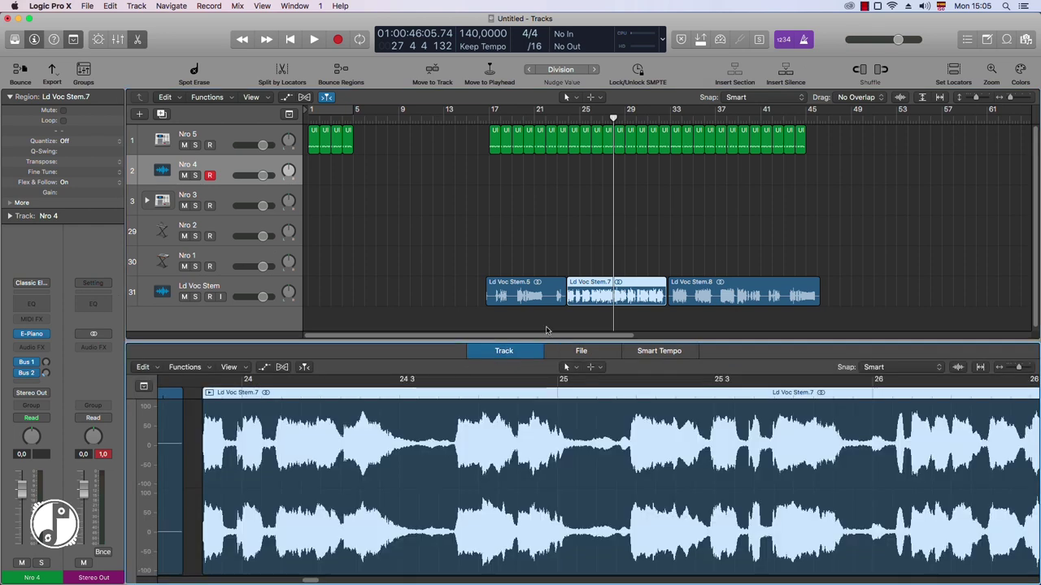
click(283, 367)
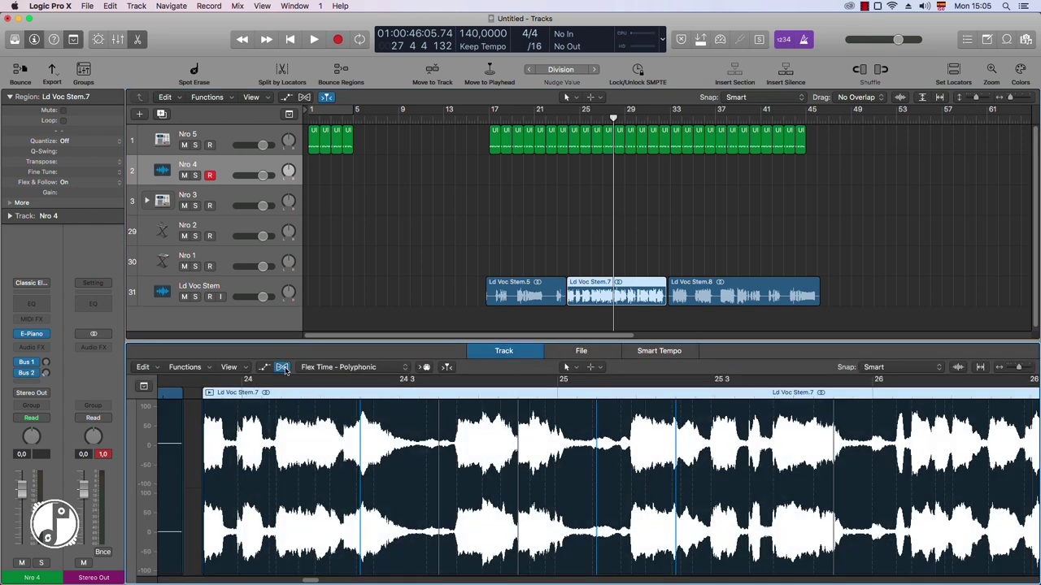
right_click(571, 412)
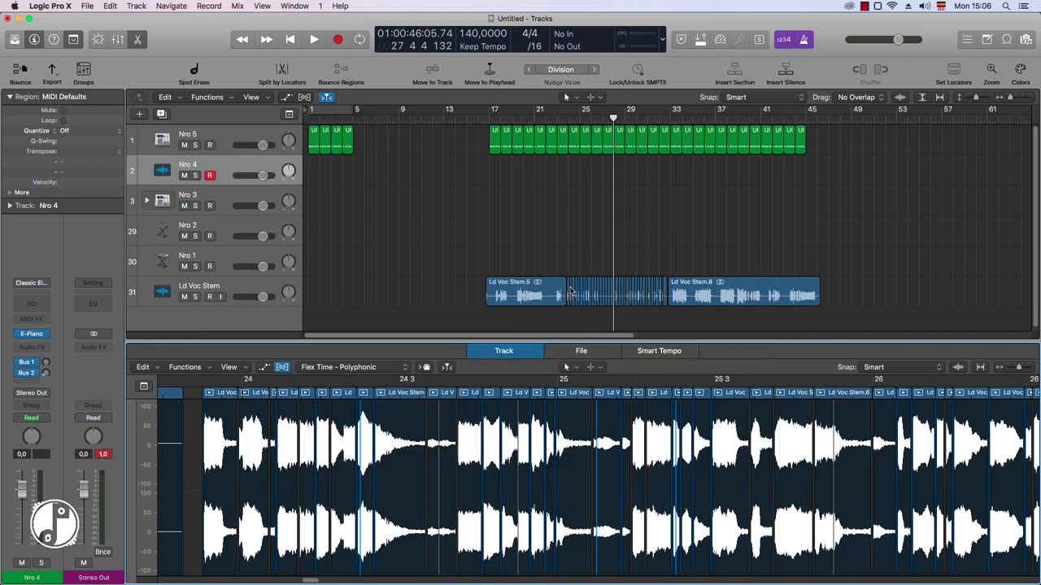
- Place the playhead at bar 24 and delete the Ld Voc Stem.5 region ahead of the slices
scroll(590, 304, up, 10)
scroll(591, 304, down, 3)
scroll(591, 304, down, 6)
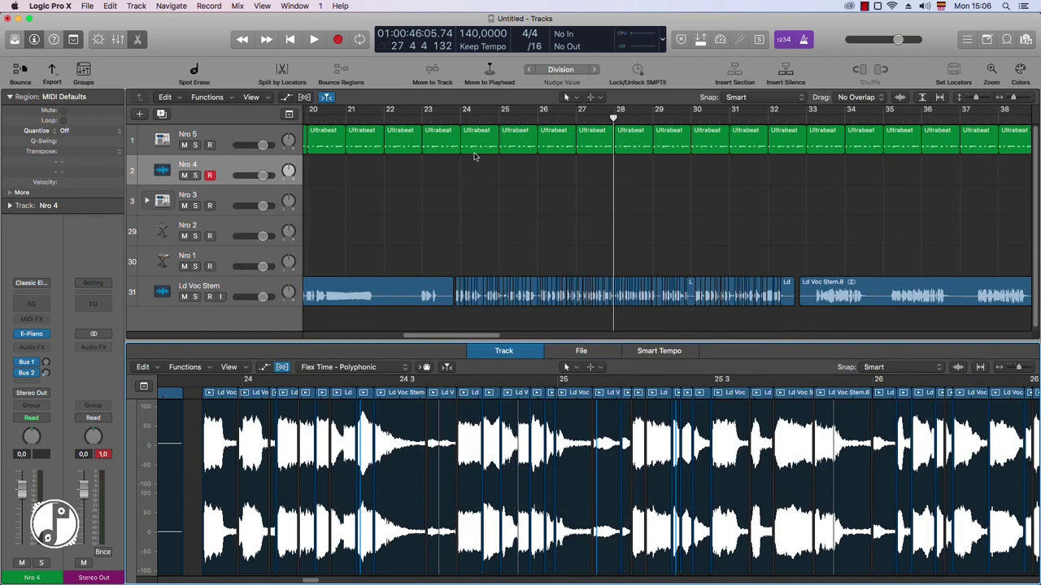
click(461, 122)
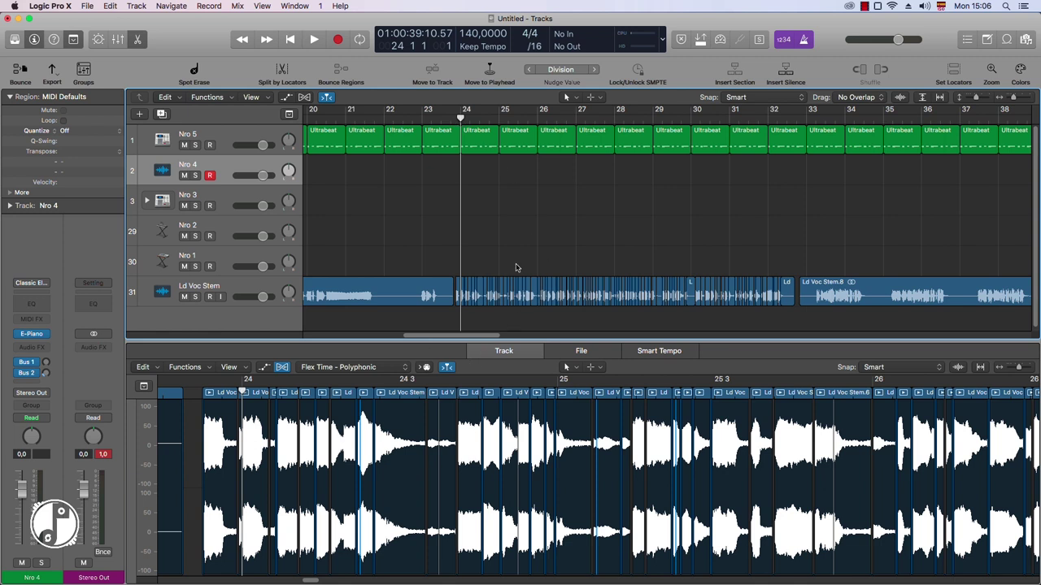
key(super+Right)
key(super+Left)
key(super+Left)
key(super+Left)
key(super+Left)
click(424, 299)
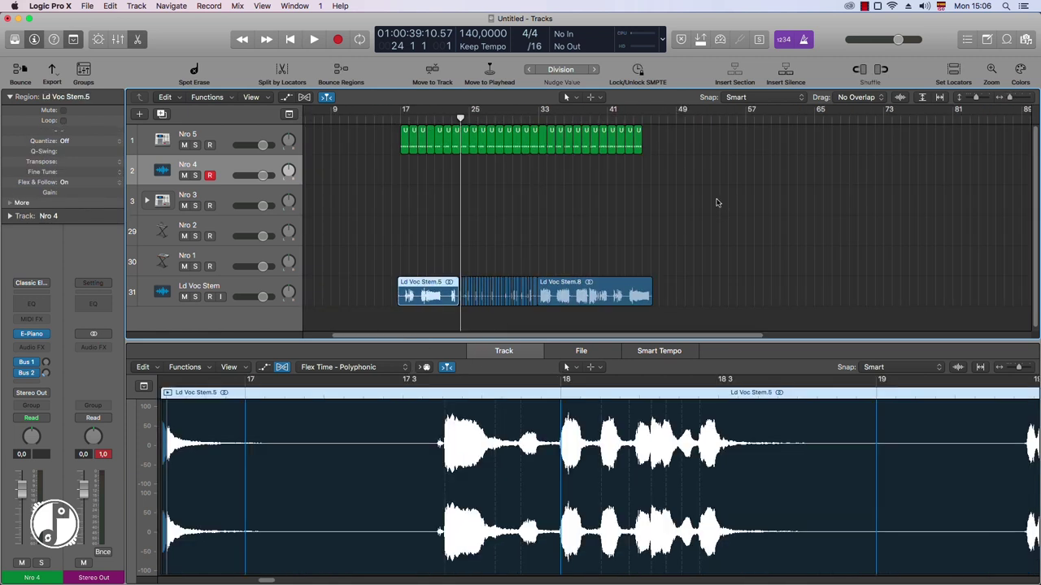
key(Delete)
- Rearrange and transpose vocal slices near bar 24, including Ld Voc Stem.21 by +6 and Ld Voc Stem.25 by -7, and play them
key(super+Right)
key(super+Right)
key(super+Right)
key(super+Right)
key(super+Right)
click(487, 288)
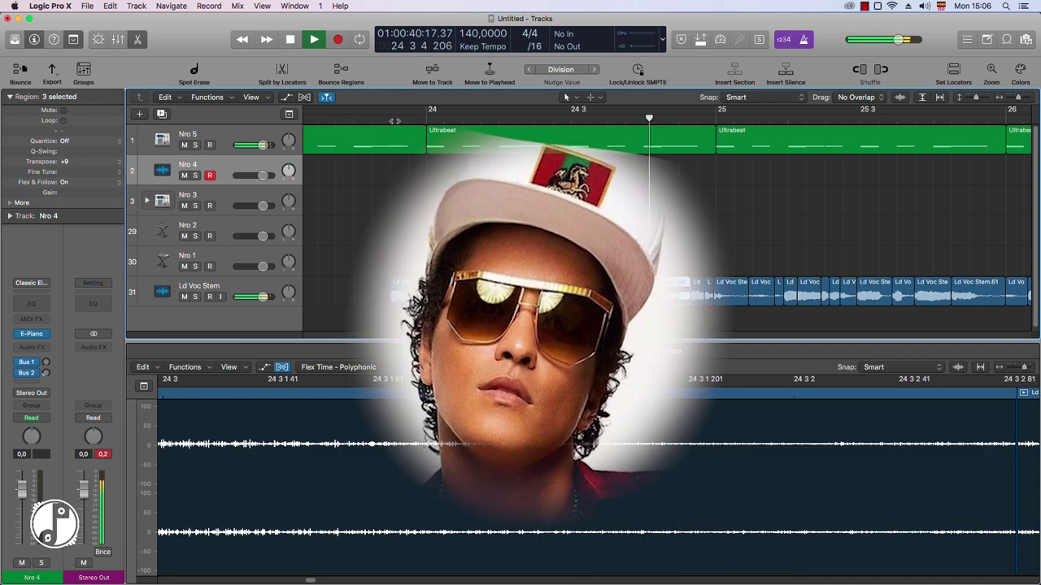
key(space)
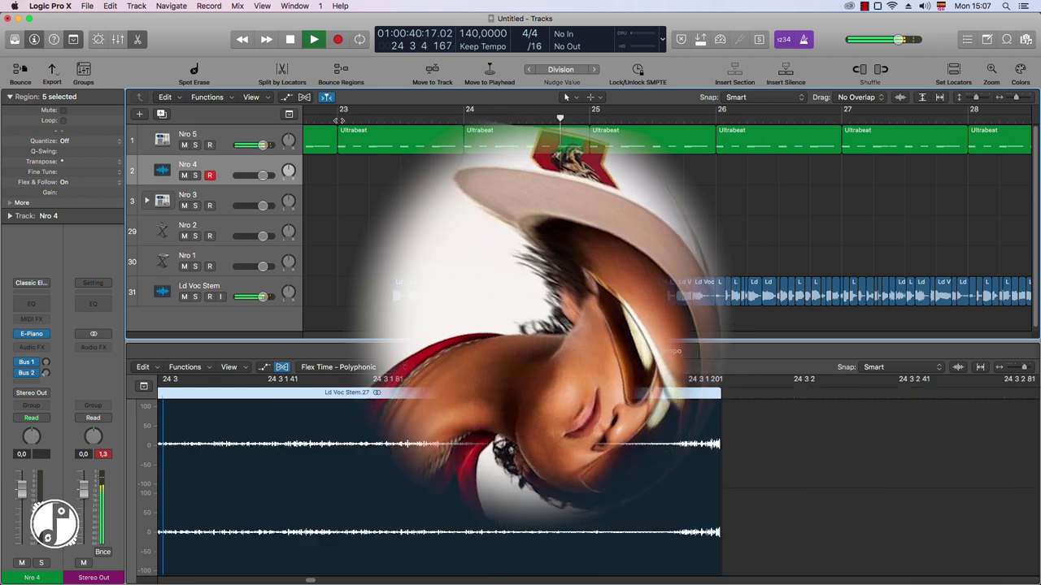
key(space)
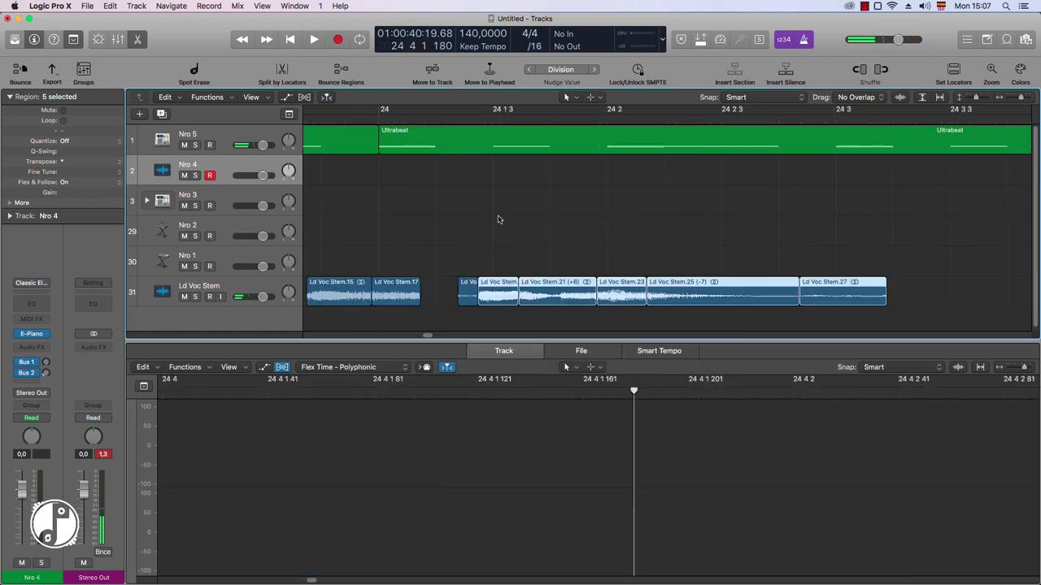
- Select the group of vocal slices around bar 24 and change the flex mode to Flex Pitch
scroll(499, 218, down, 5)
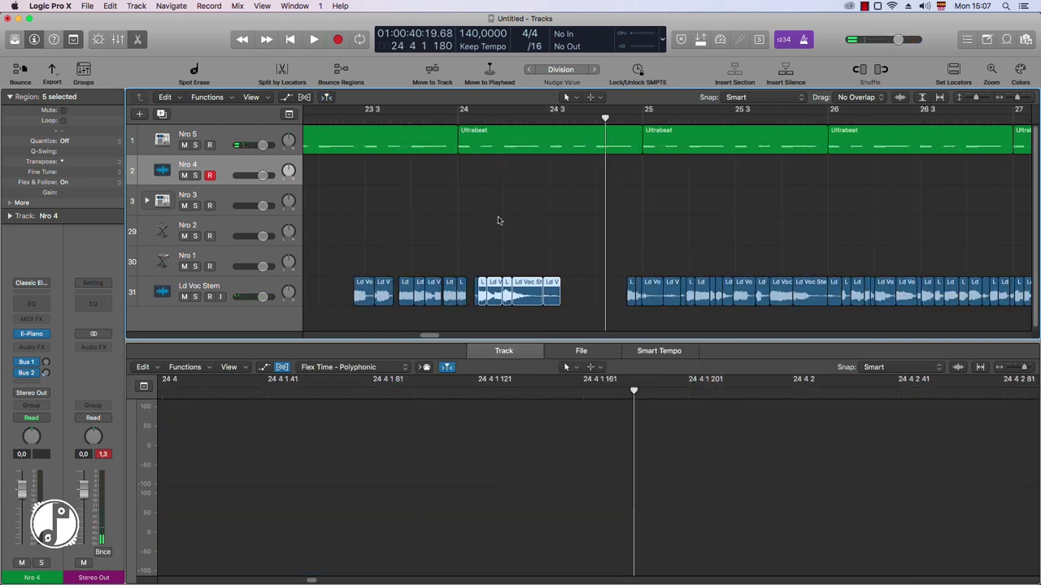
scroll(429, 333, left, 3)
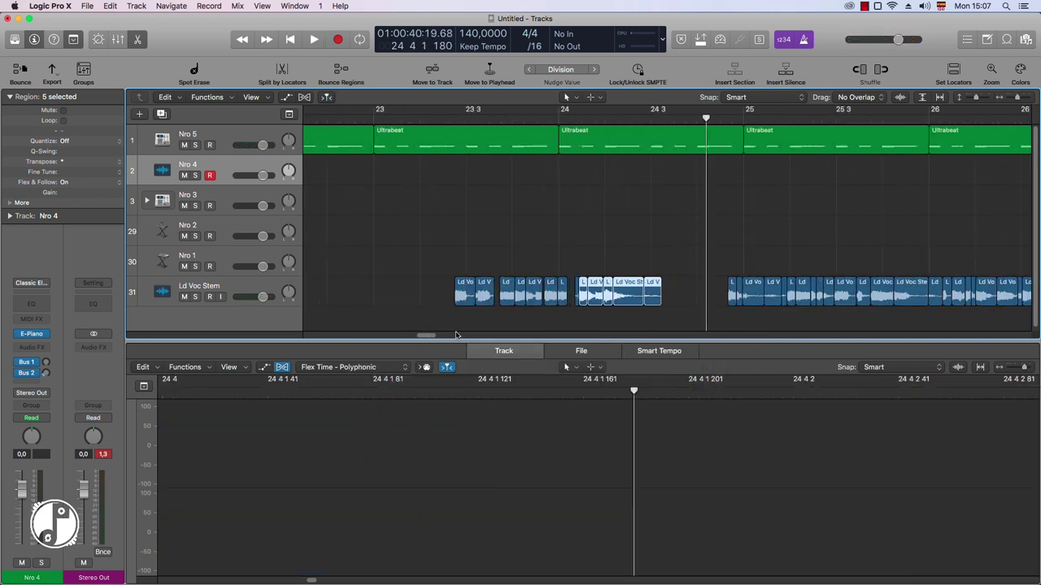
click(620, 242)
drag(427, 241, 666, 306)
click(351, 367)
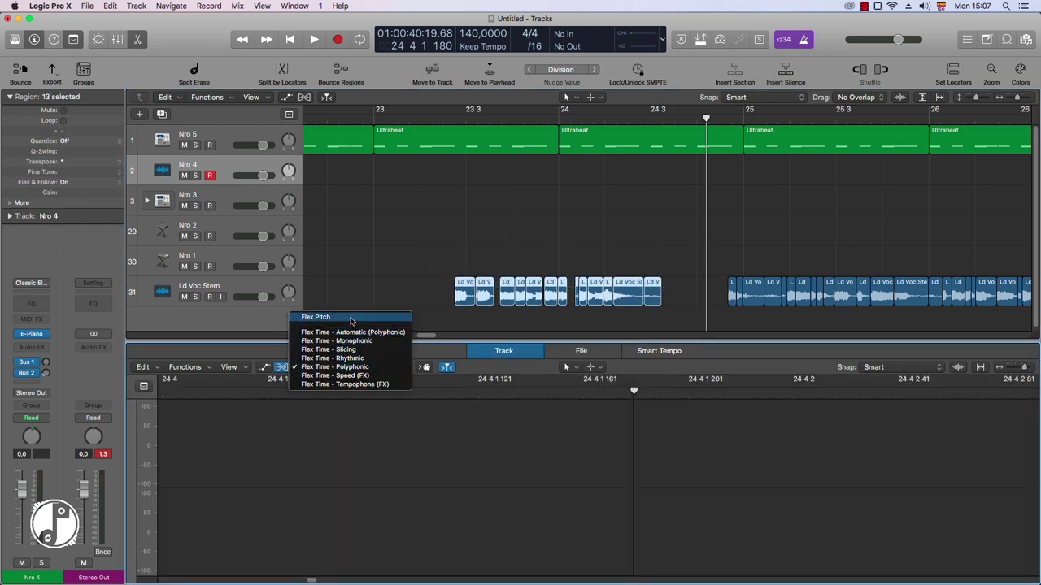
click(350, 318)
click(542, 476)
click(545, 476)
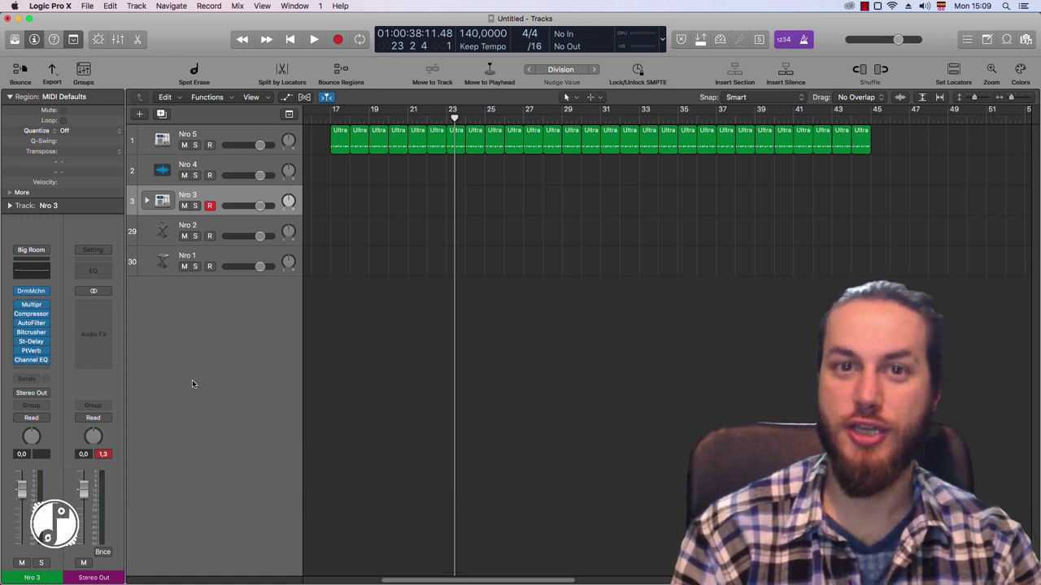
- Show the sound Library for the Nro 3 track and open its Drum Machine Designer
key(y)
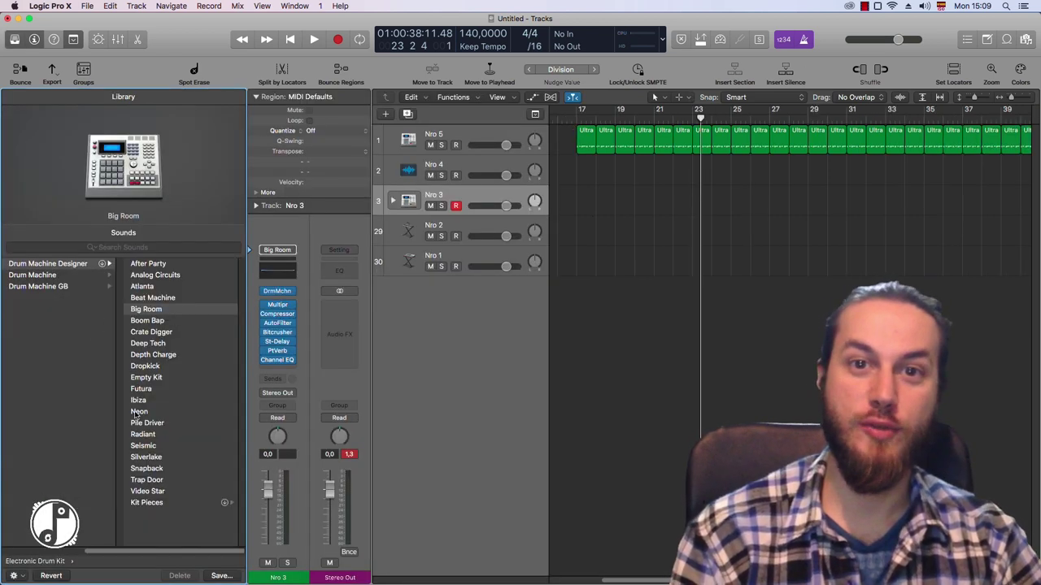
mouse_move(163, 552)
mouse_down()
mouse_move(91, 554)
mouse_move(158, 551)
mouse_up()
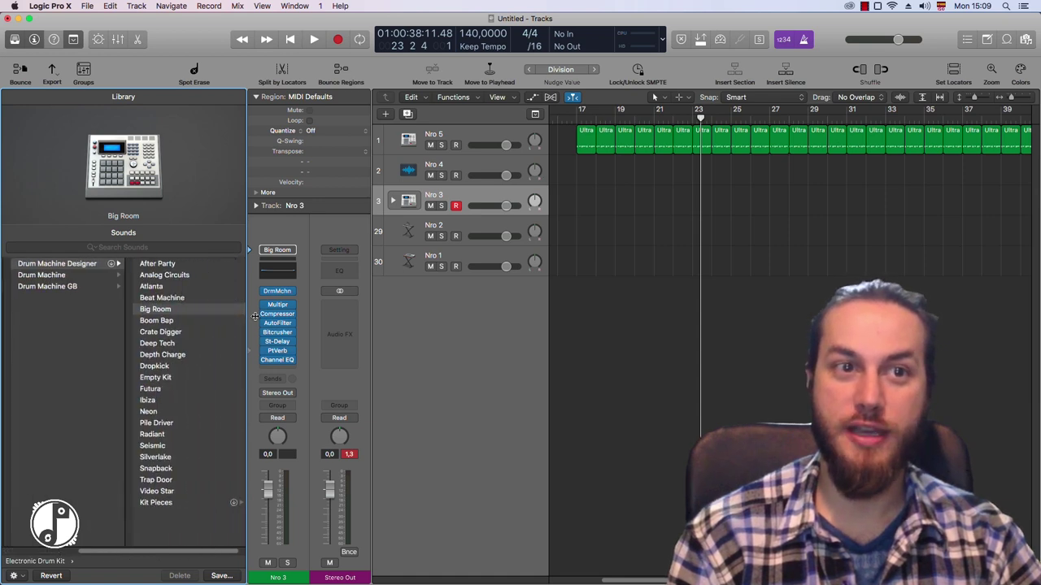
click(277, 291)
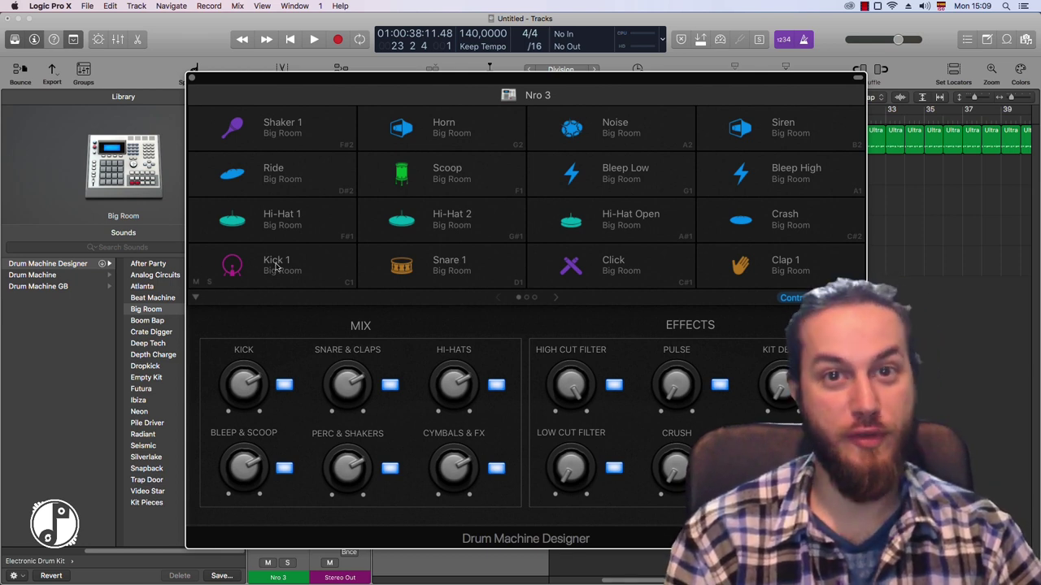
- Audition the Kick 1, Snare 1, Hi-Hat 2 and Ride pads of the Big Room kit
click(269, 265)
click(396, 264)
click(403, 225)
click(277, 174)
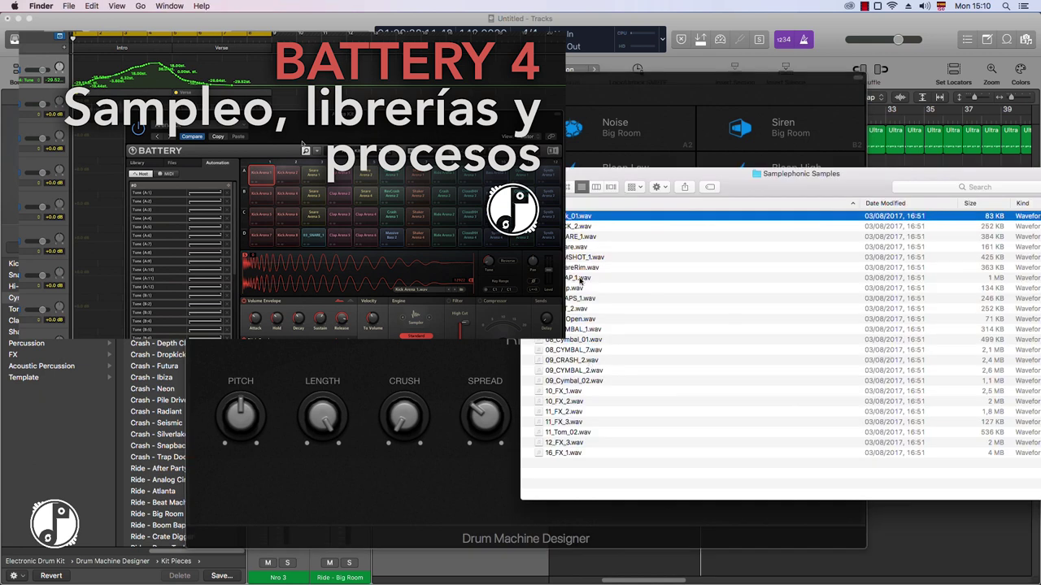
- Load 01_Kick_01.wav, 04_SnareRim.wav and 10_FX_1.wav from the Samplephonic Samples folder onto the Kick 1, Snare 1 and Scoop pads
drag(565, 216, 271, 260)
drag(572, 267, 406, 264)
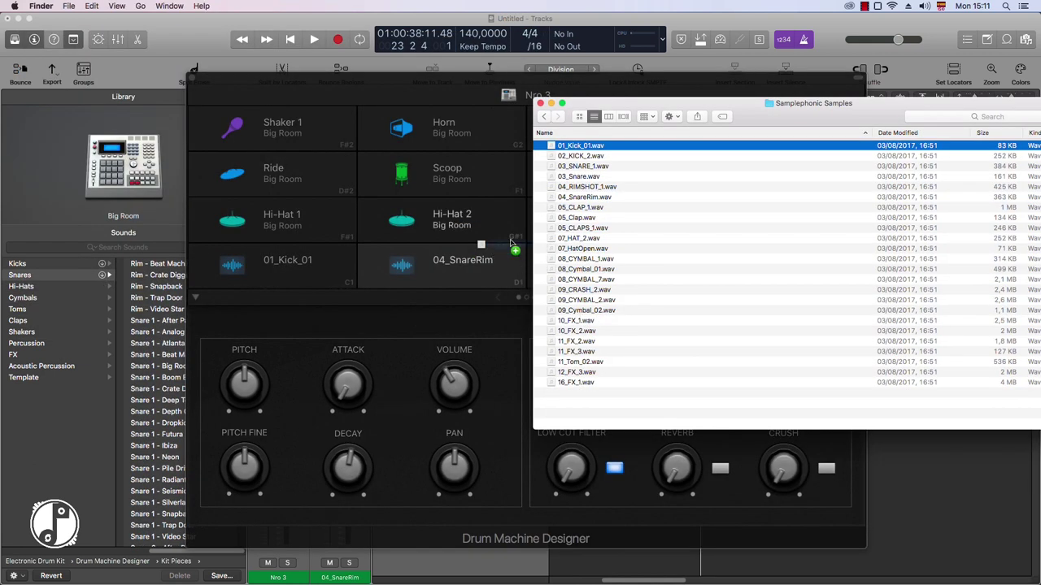
drag(513, 243, 415, 171)
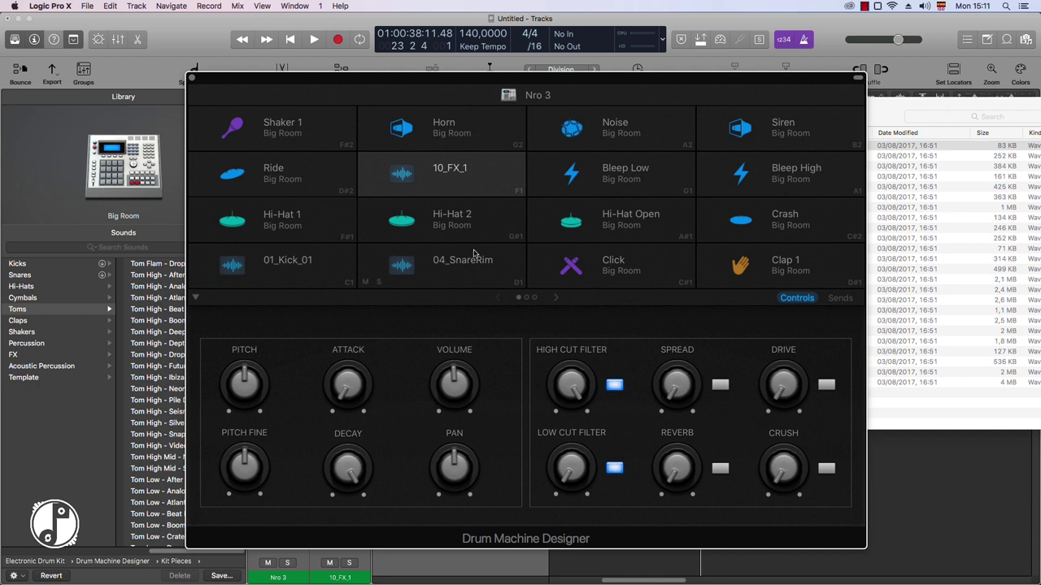
- Try a different pitch on the 01_Kick_01 pad, reset the pitch to its default and adjust the attack slightly
click(277, 266)
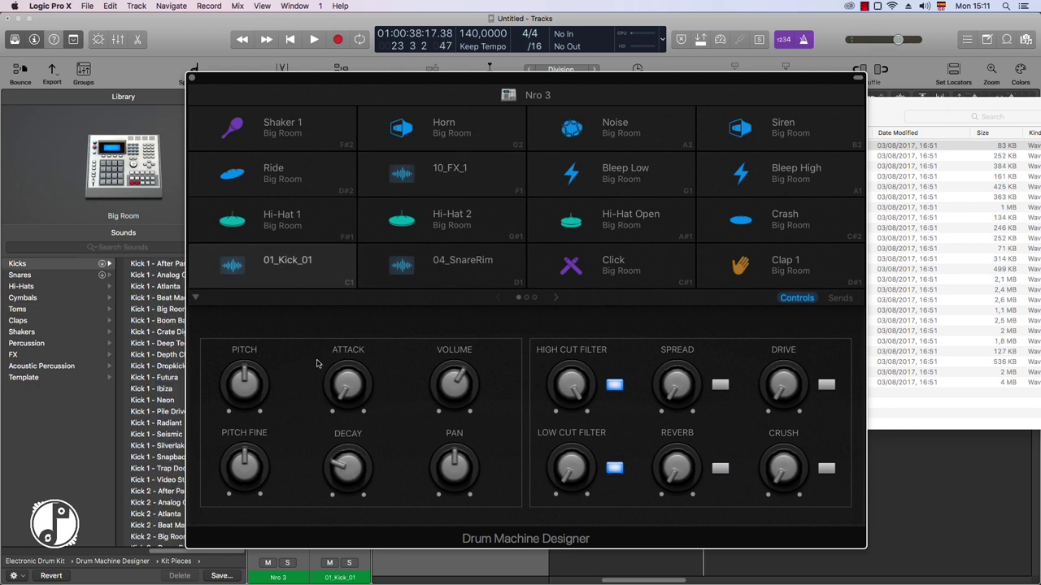
drag(241, 368, 246, 348)
key(a)
alt+click(245, 381)
mouse_move(346, 392)
mouse_down()
mouse_move(342, 333)
mouse_move(343, 395)
mouse_up()
- Shorten the decay of the 04_SnareRim pad and reselect the 01_Kick_01 pad
click(423, 270)
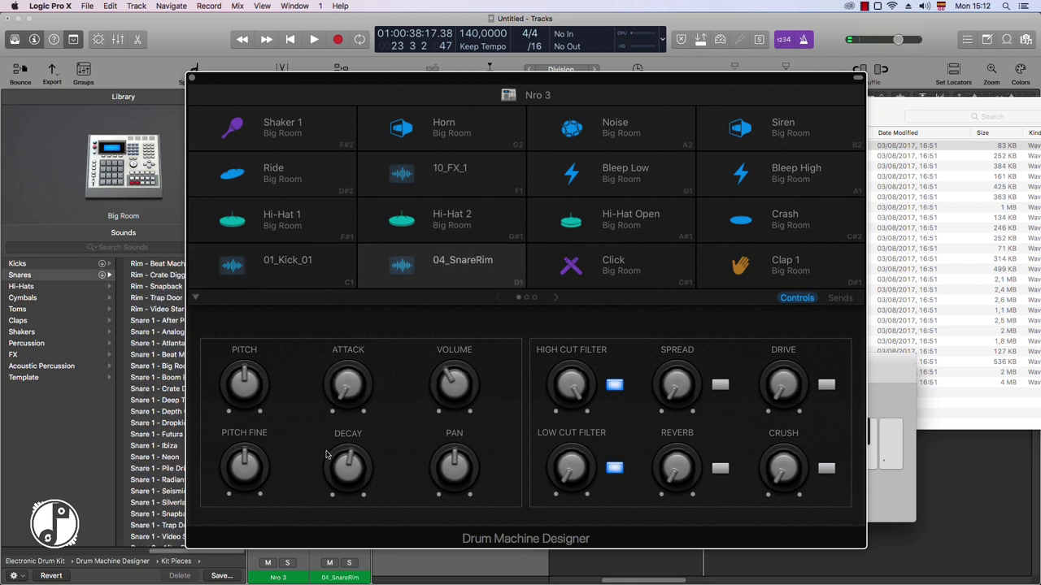
drag(347, 464, 334, 482)
click(262, 266)
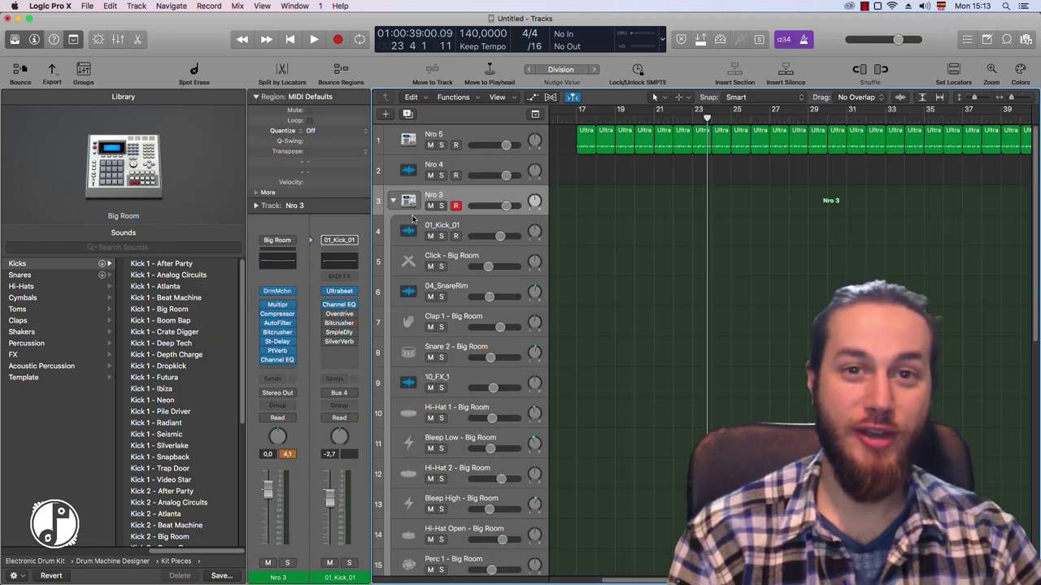
- Examine the Ultrabeat instrument behind the 01_Kick_01 track in the Nro 3 stack and close its window
click(409, 230)
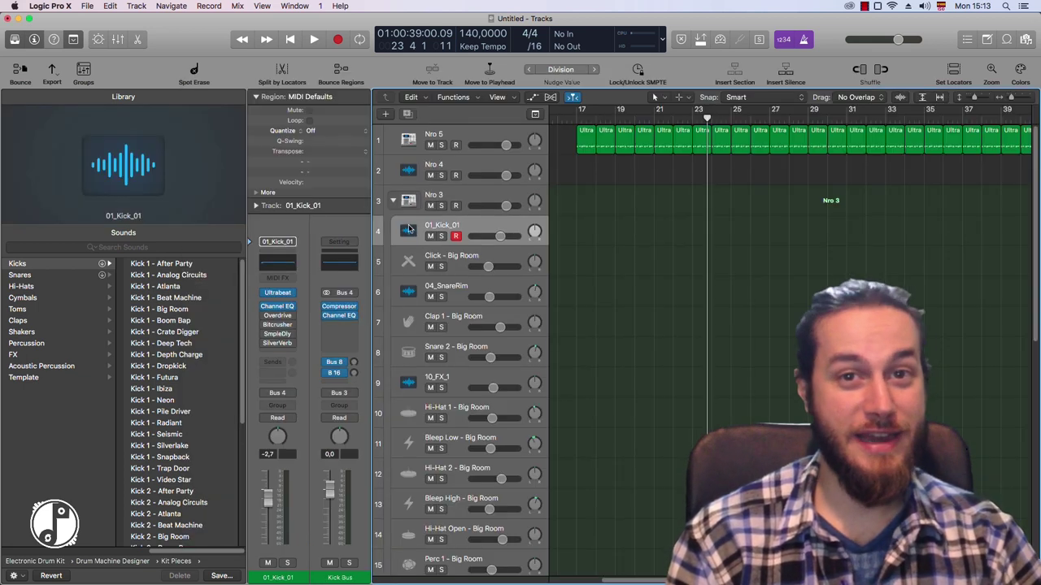
click(281, 294)
drag(212, 49, 604, 193)
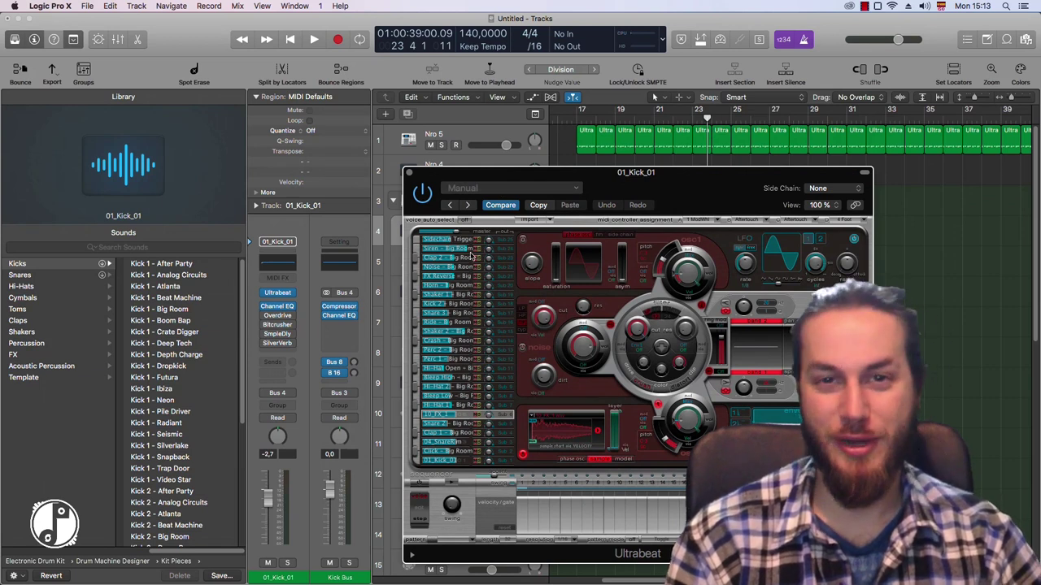
click(409, 173)
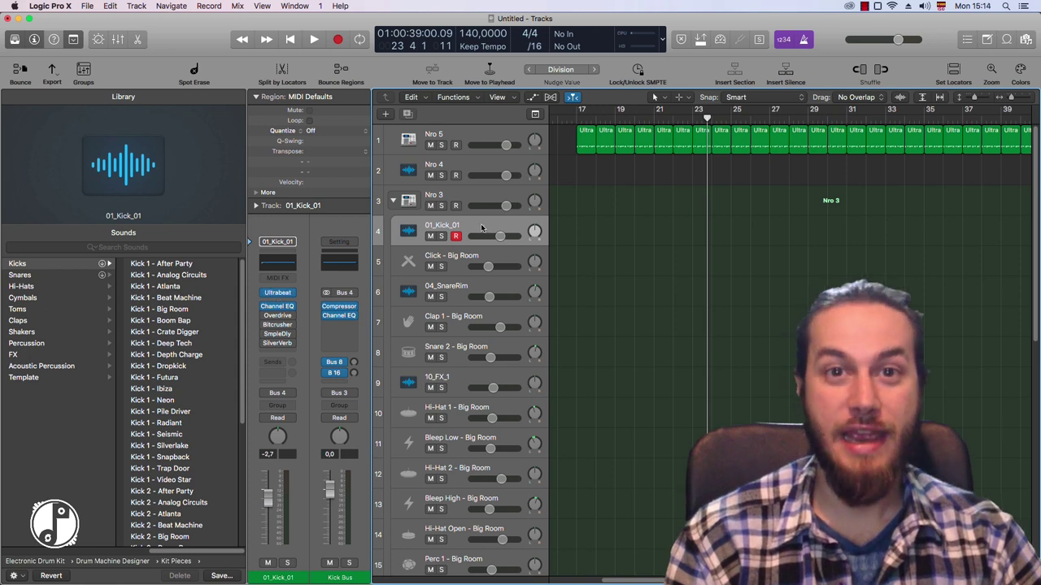
- Collapse the Nro 3 track stack and select the Nro 2 track
click(393, 200)
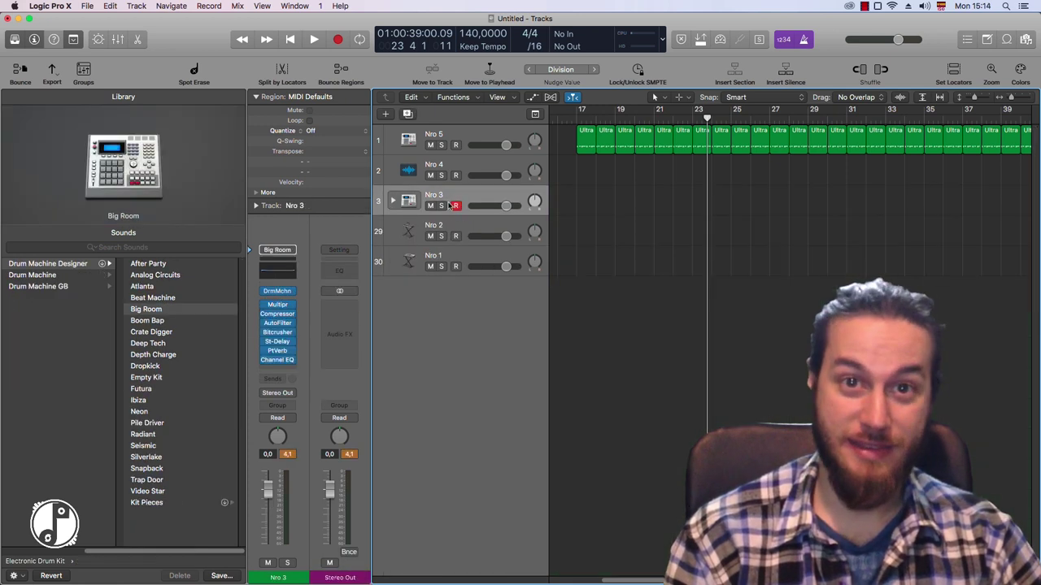
click(392, 200)
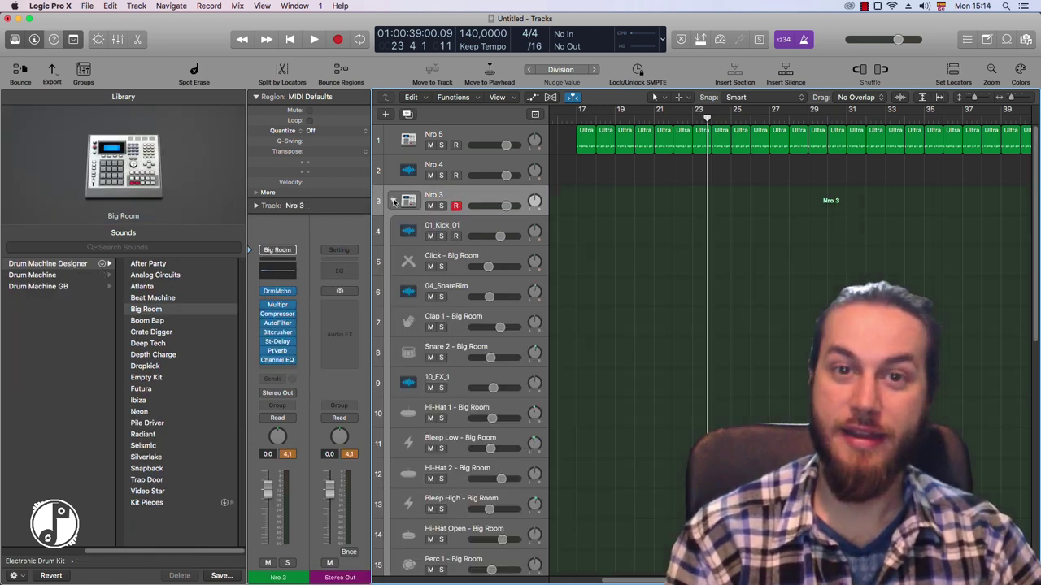
click(393, 200)
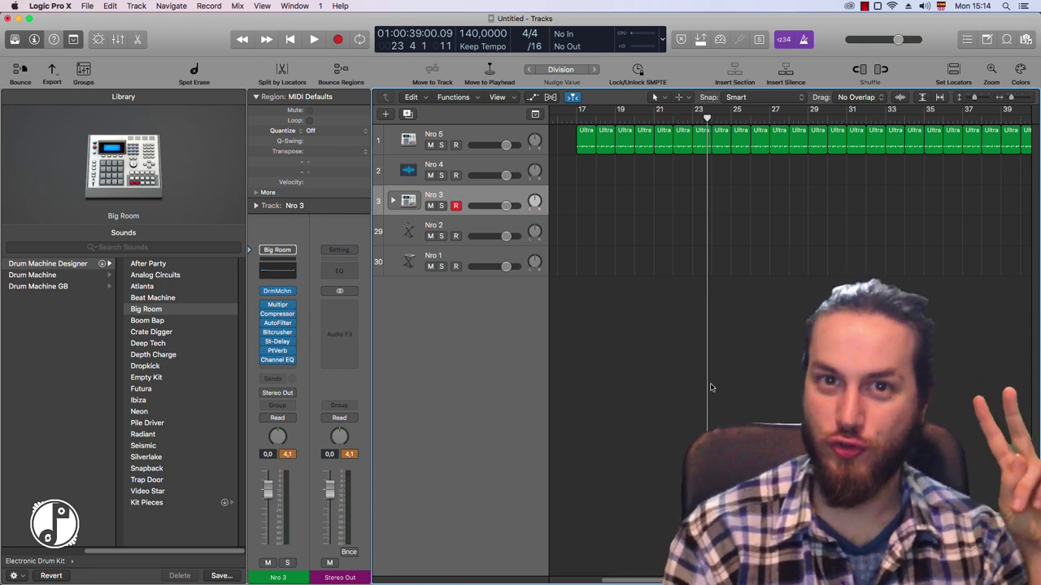
key(Down)
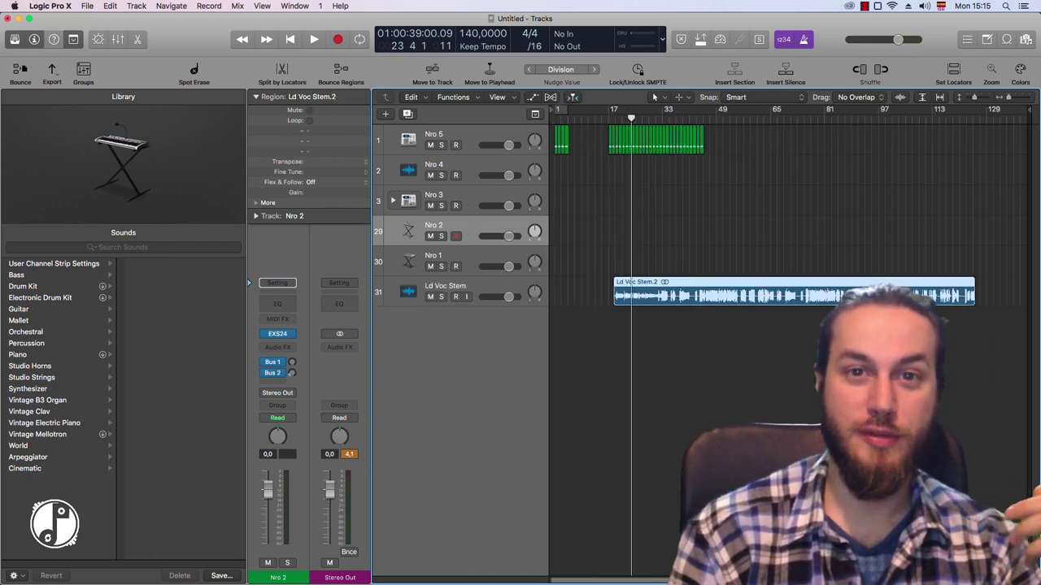
- Shorten the Ld Voc Stem.2 region to end near bar 31 and split it with five cuts using the Scissors tool
drag(973, 301, 657, 303)
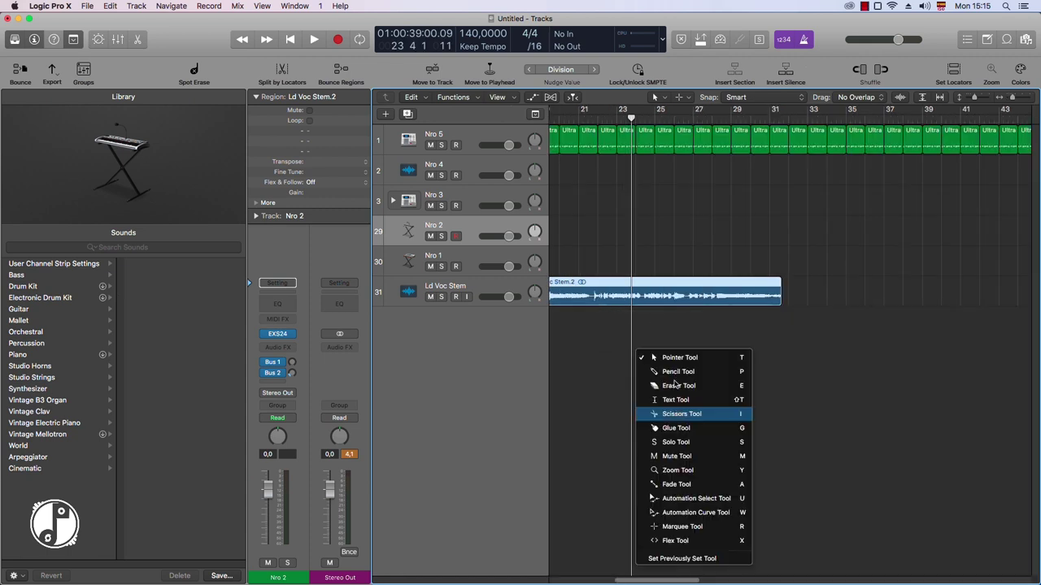
click(677, 413)
click(602, 300)
click(617, 299)
click(646, 298)
click(670, 298)
click(688, 299)
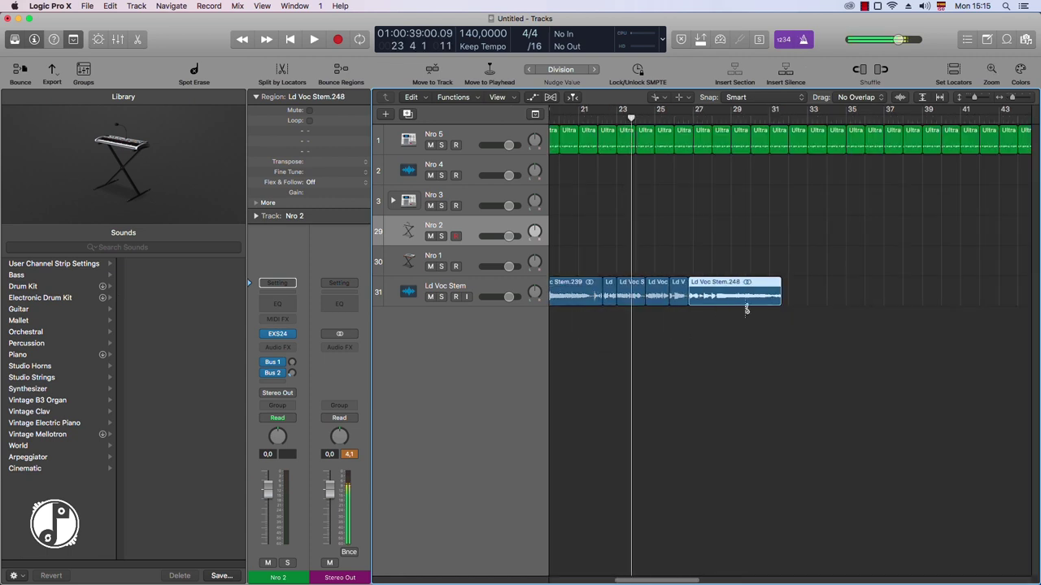
- Convert the six Ld Voc Stem slices to a new sampler track, creating zones from regions with trigger notes from C1 to G8
scroll(688, 313, up, 5)
drag(770, 292, 613, 292)
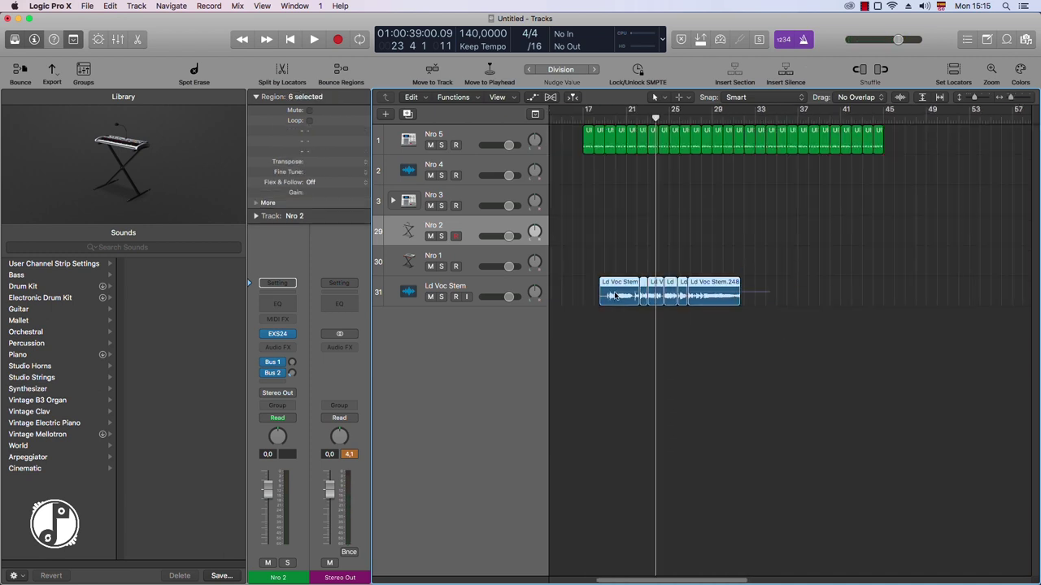
right_click(612, 290)
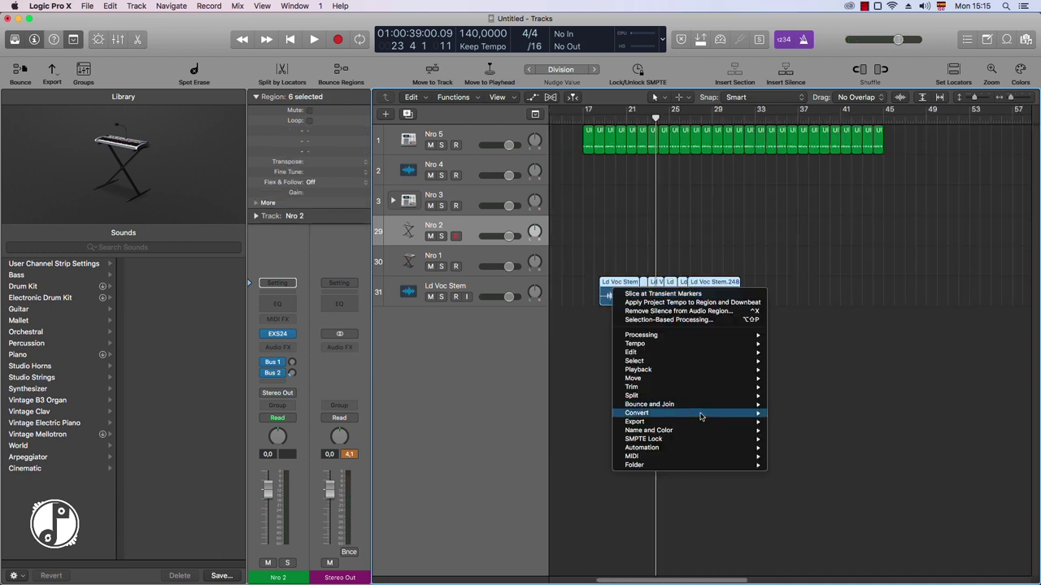
mouse_move(701, 414)
click(798, 432)
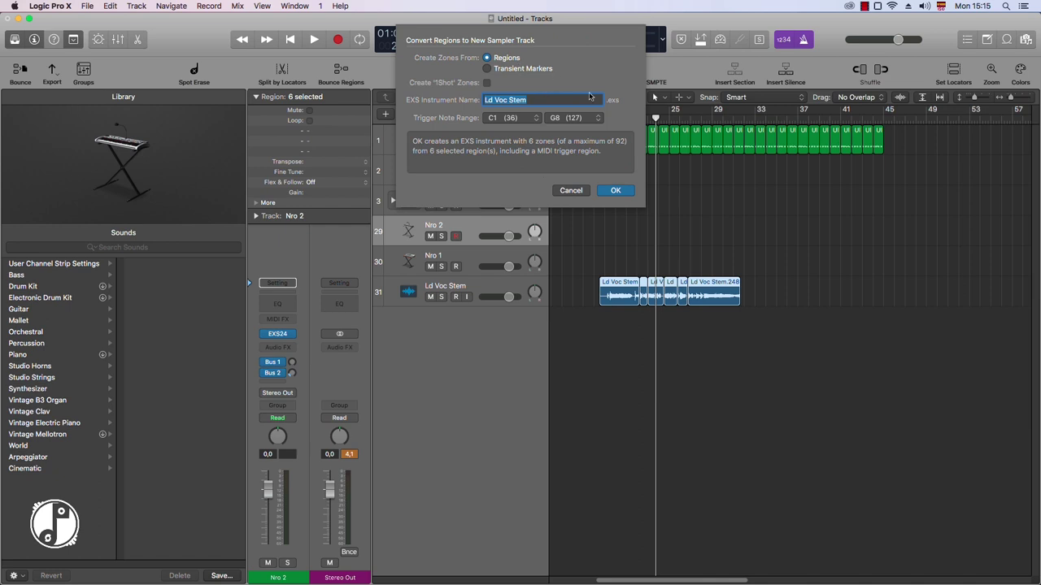
click(613, 193)
- Open the EXS24 of the new Ld Voc Stem track and show the Musical Typing keyboard beside it
click(281, 355)
drag(719, 203, 900, 299)
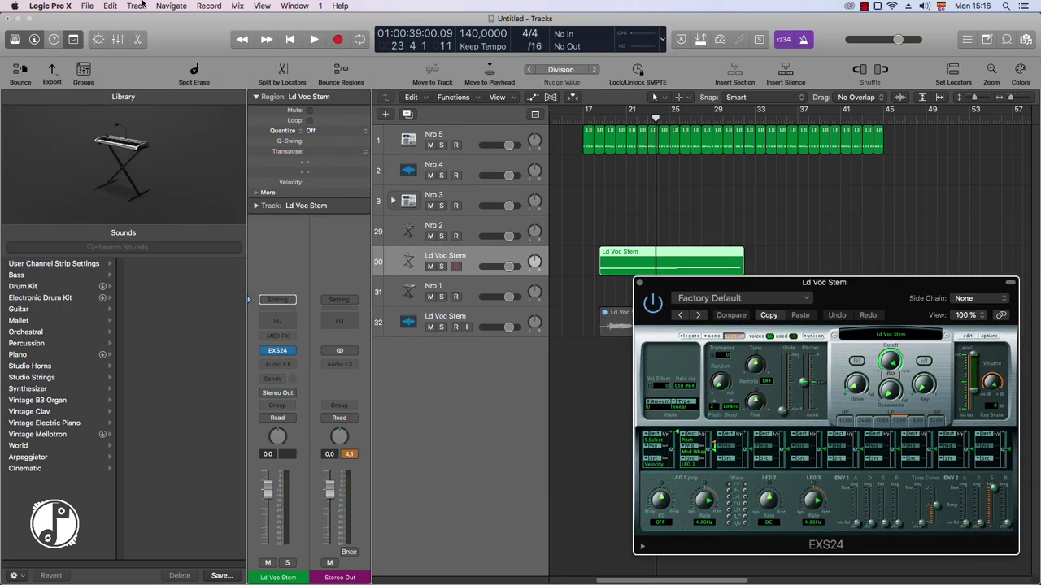
key(super+k)
drag(607, 359, 331, 233)
- Play the sampled vocal slices of the Ld Voc Stem instrument with Musical Typing
key(s)
key(d)
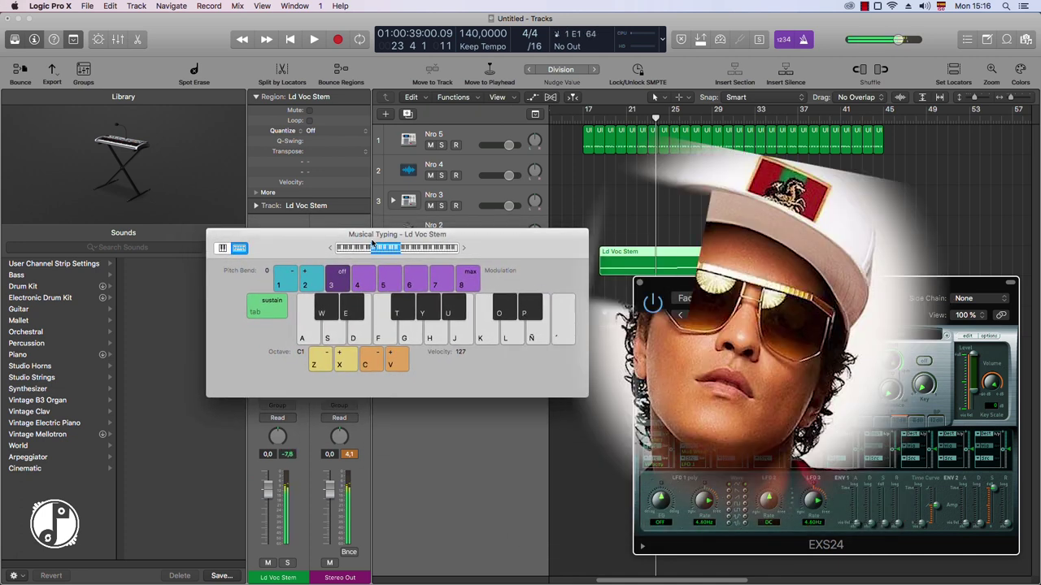
key(d)
key(w)
key(e)
key(d)
key(s)
key(d)
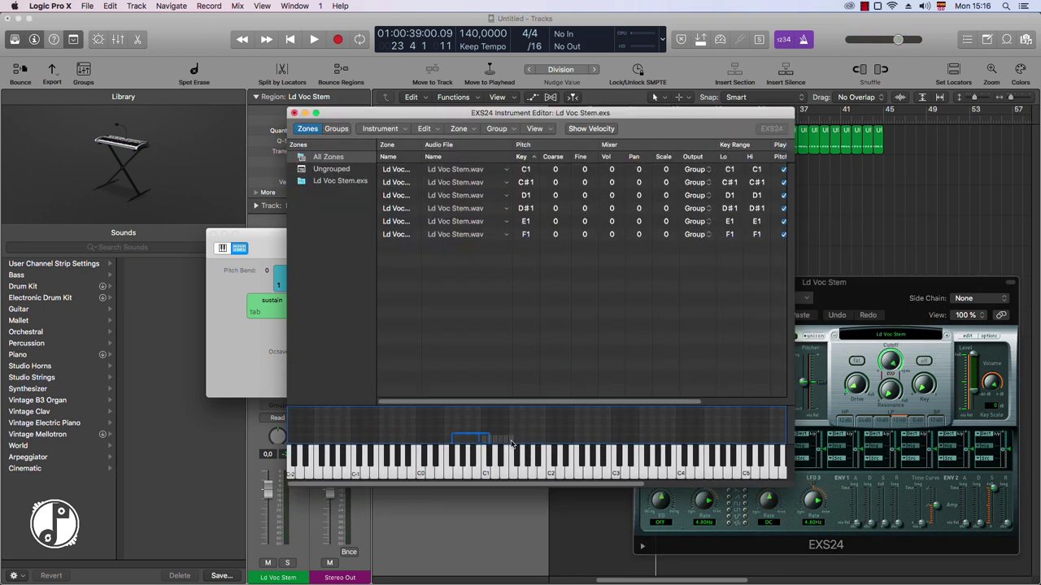
- Extend the F1 zone's key range up to D2 in the EXS24 Instrument Editor, play it at several pitches and close the editor
drag(511, 442, 563, 439)
key(g)
key(h)
key(j)
key(h)
key(g)
key(f)
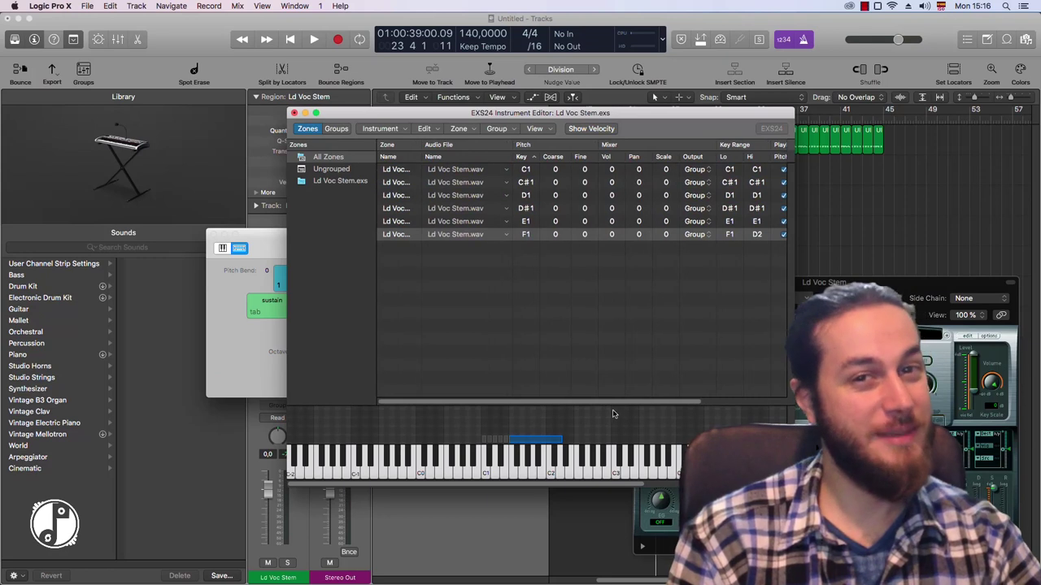
drag(630, 403, 593, 382)
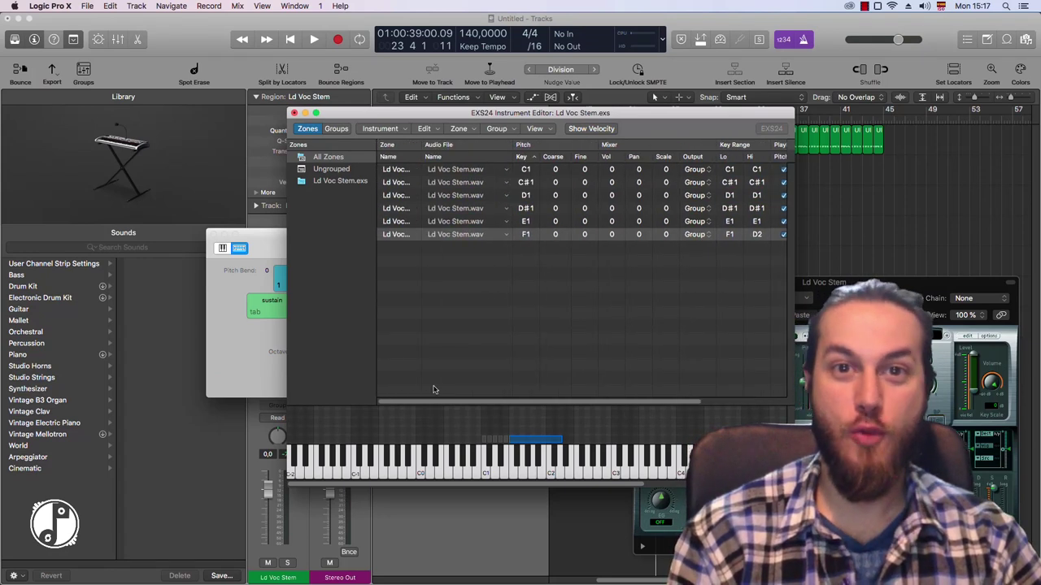
click(294, 114)
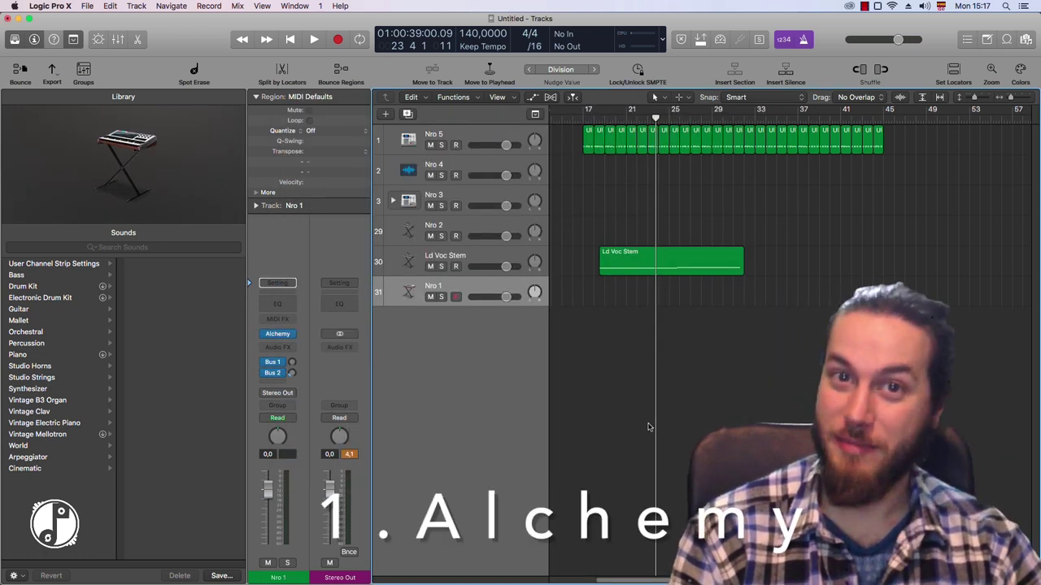
- Open the Alchemy synth on the Nro 1 track and place its window over the arrangement area
click(279, 335)
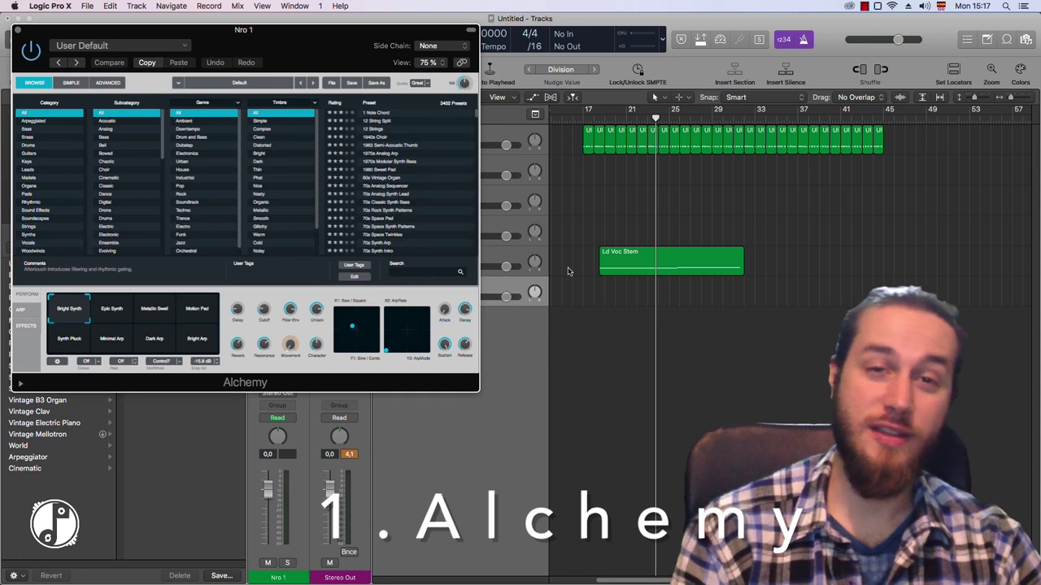
drag(293, 42, 350, 104)
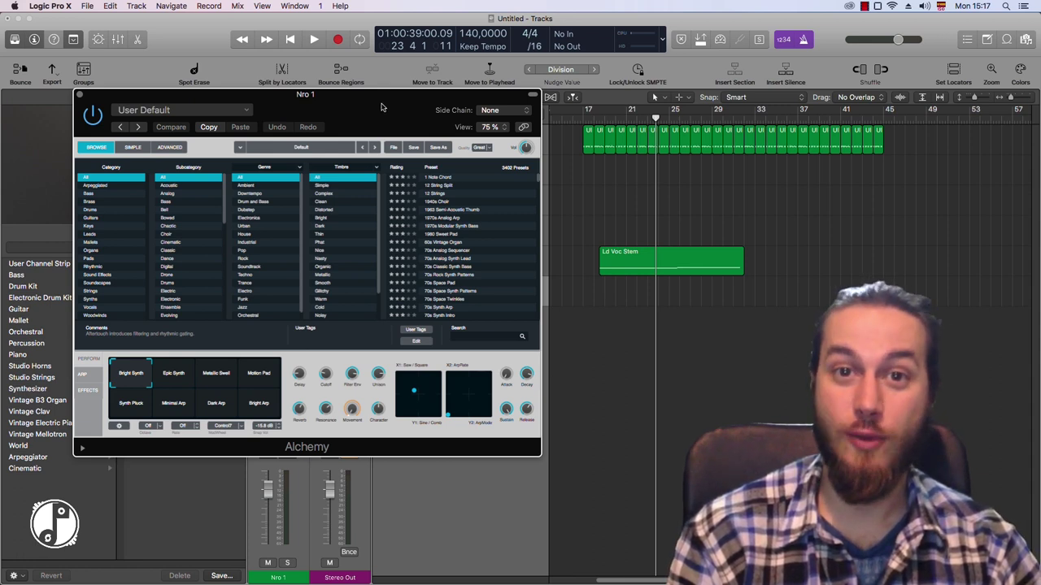
drag(381, 106, 387, 106)
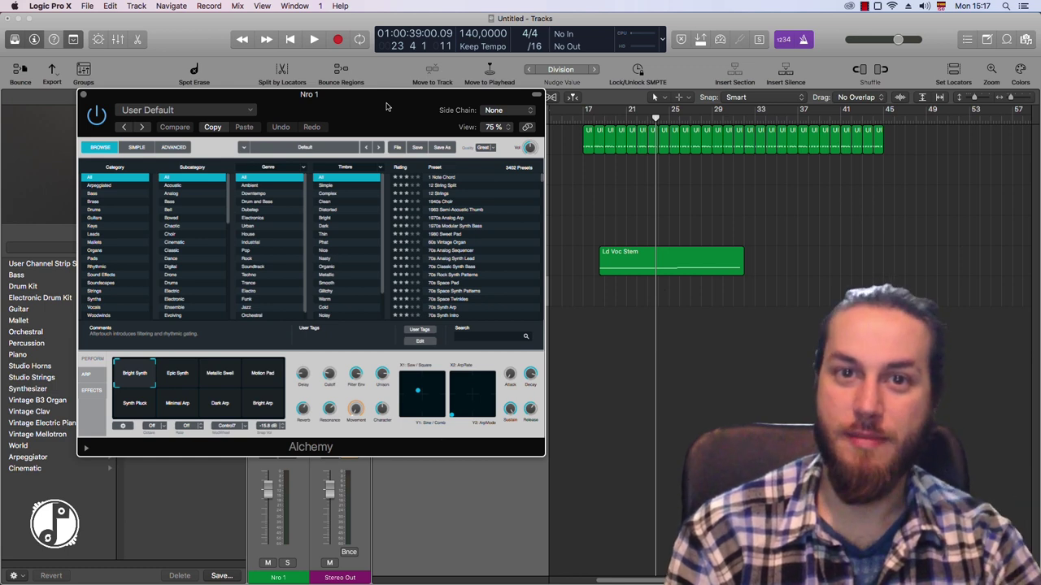
drag(366, 98, 692, 120)
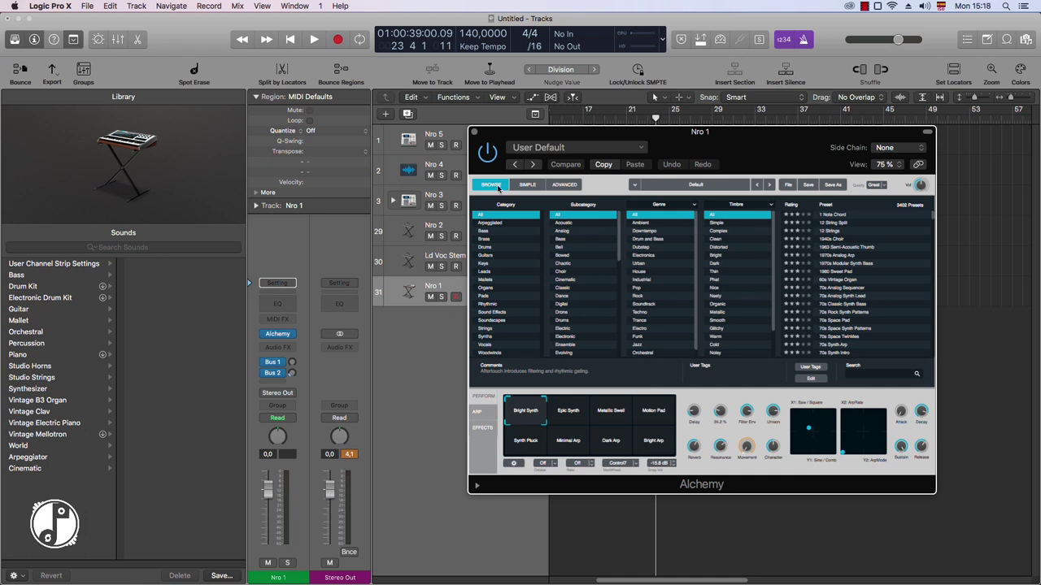
- Show Alchemy's advanced view and turn off sources B, C and D, leaving only the saw in source A
click(564, 185)
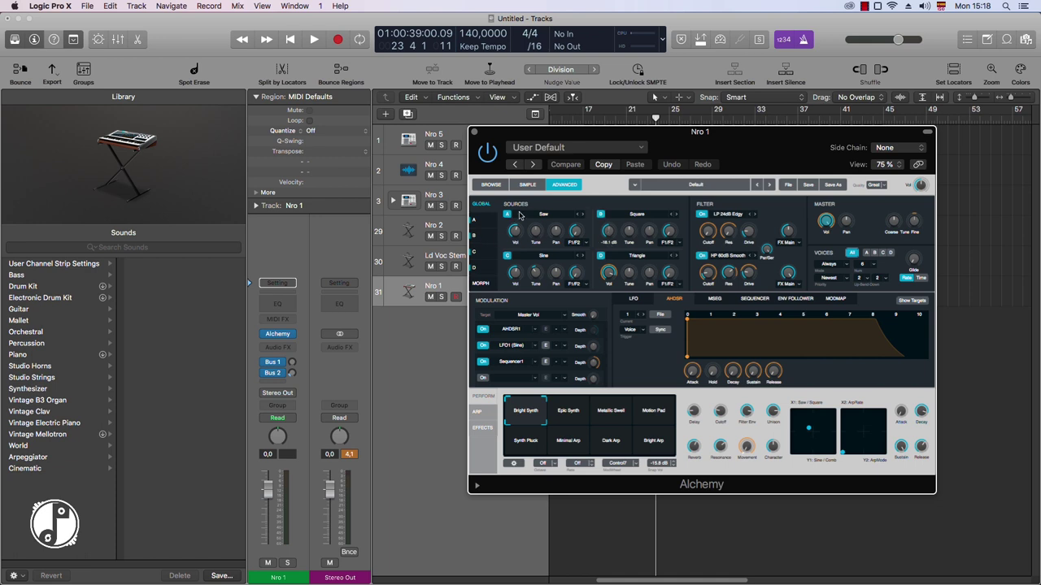
click(601, 215)
click(601, 256)
click(507, 256)
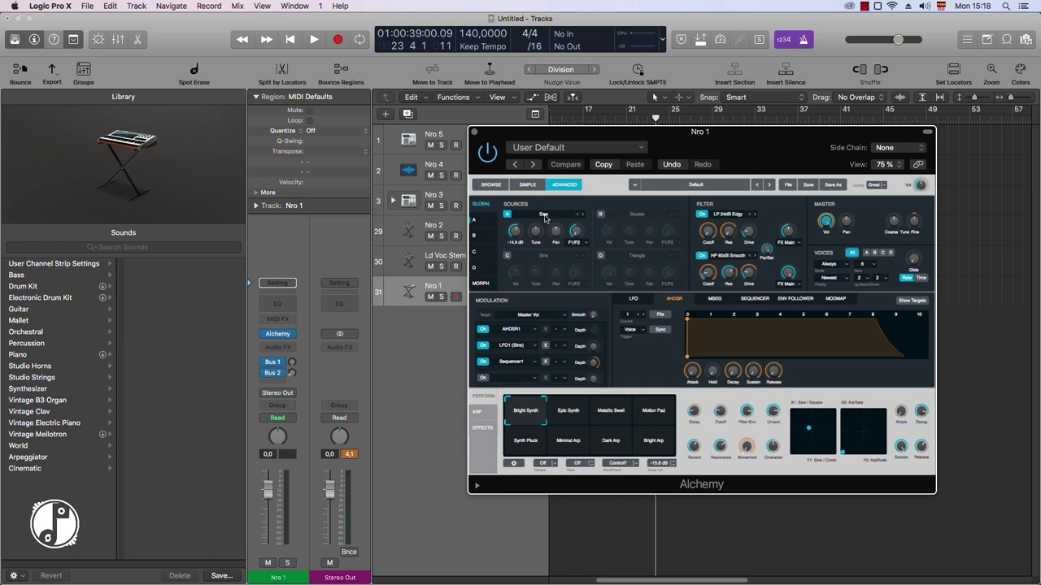
- Play a few notes with Musical Typing to hear Alchemy's source A alone, and close the keyboard
key(super+k)
key(a)
key(s)
key(d)
key(super+k)
- Open audio import for Alchemy's source A and add the Tubular Bells samples C4, D4, G#3 and F5 to its dropzone
click(537, 217)
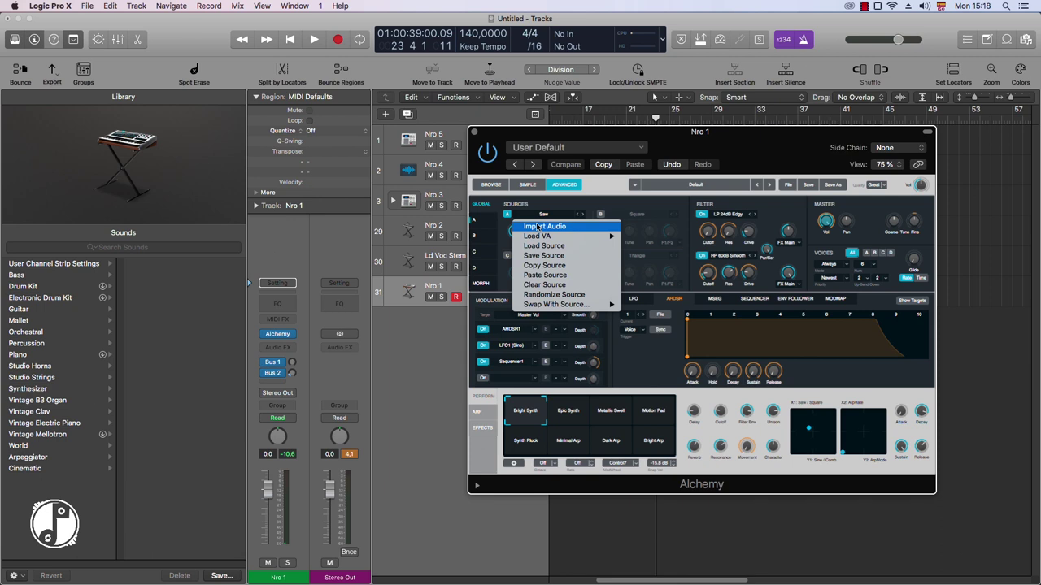
click(537, 226)
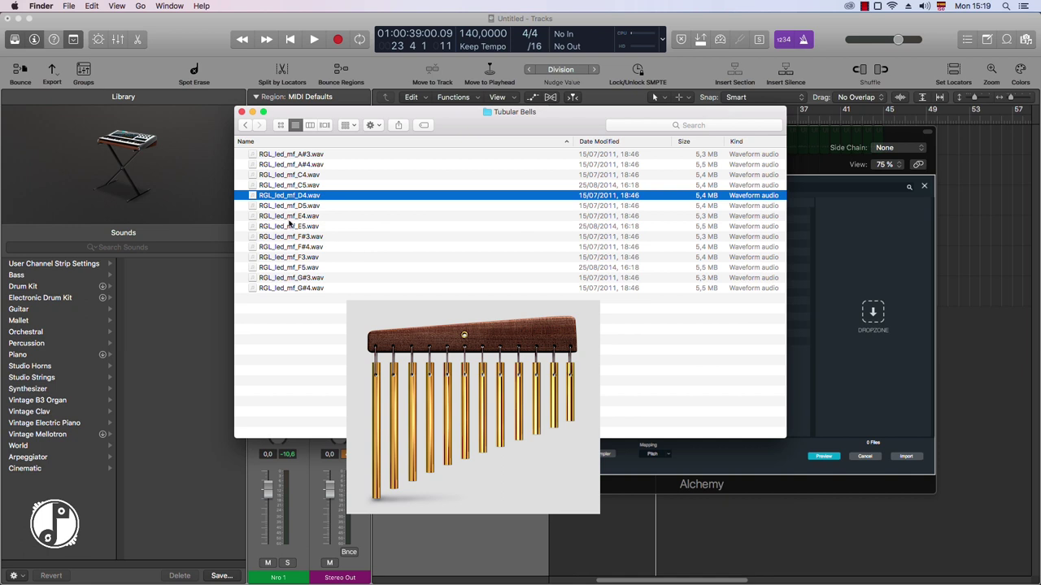
click(322, 176)
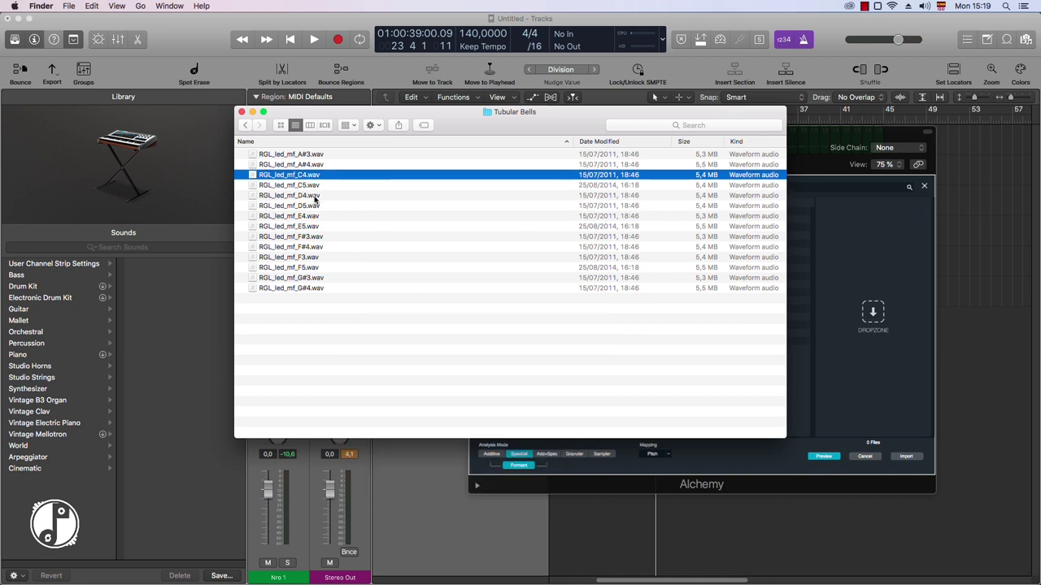
super+click(314, 197)
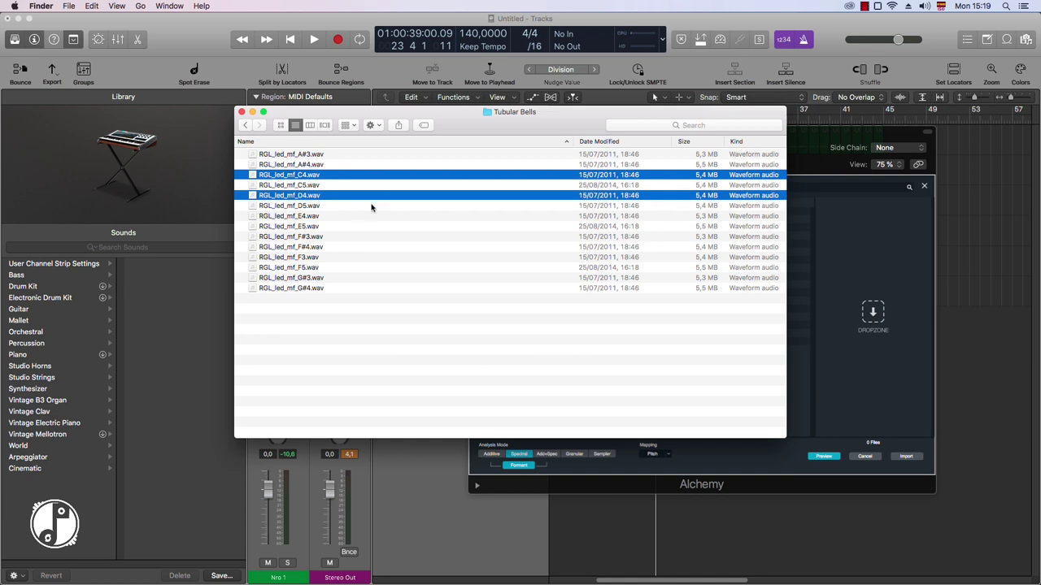
super+click(324, 279)
super+click(314, 268)
drag(429, 110, 338, 111)
drag(212, 179, 873, 246)
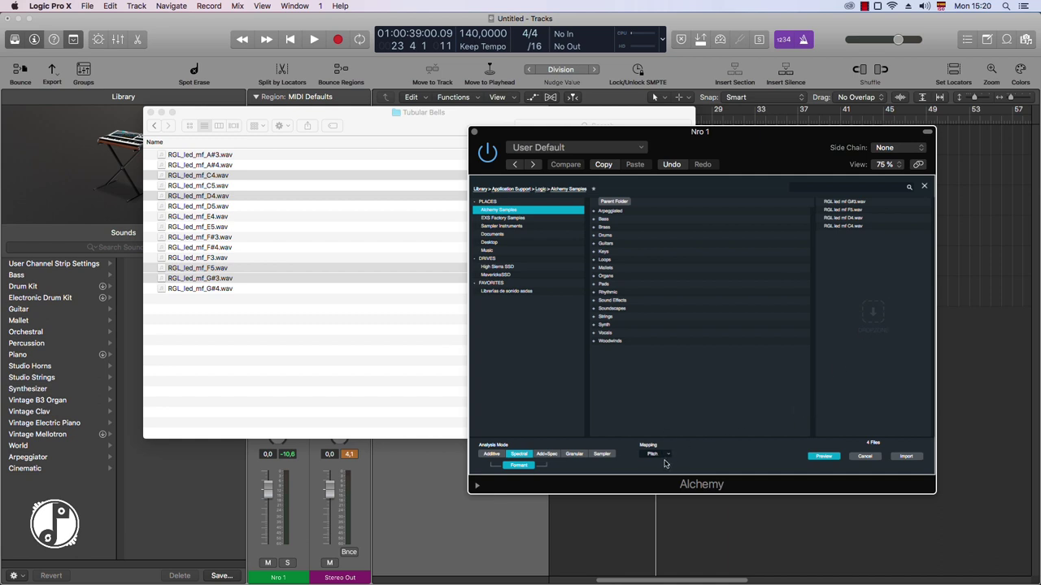
- Set the sample mapping to Drum and import the four bell samples into source A
click(668, 458)
click(664, 448)
click(904, 458)
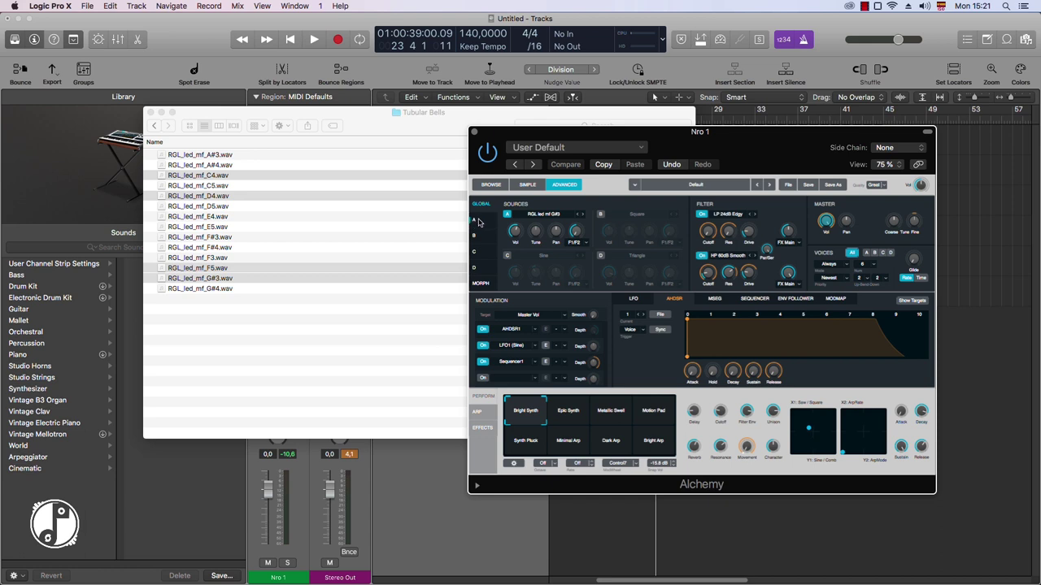
- Open source A's sample editor and play several notes with Musical Typing to hear the mapped bells, closing the keyboard
click(478, 224)
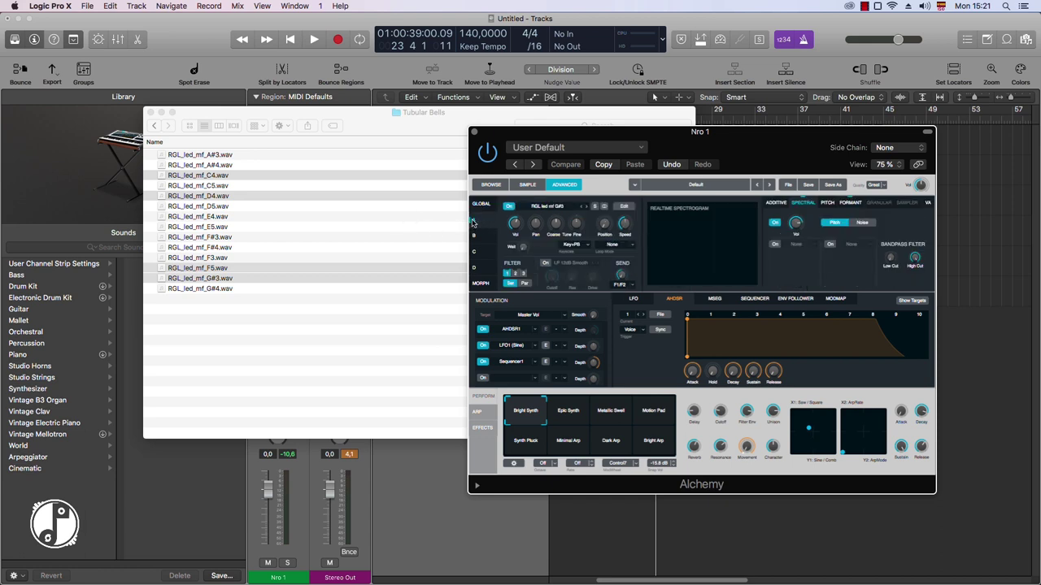
click(624, 208)
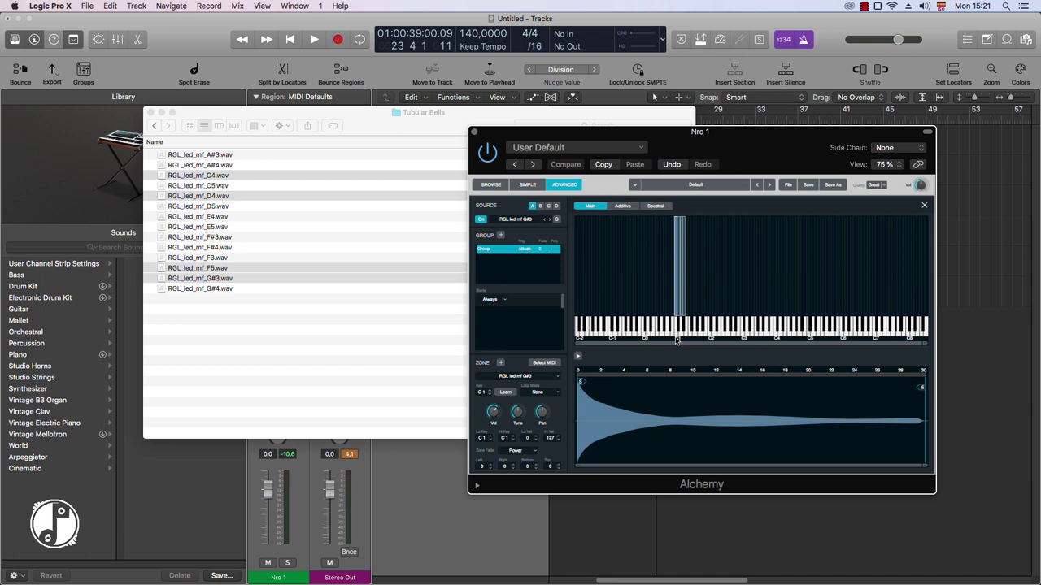
key(super+k)
key(e)
key(a)
key(w)
key(super+k)
- Move the G#3 zone's sample start to about 3 s and play its C1 key
mouse_move(583, 385)
mouse_down()
mouse_move(636, 386)
mouse_move(604, 383)
mouse_up()
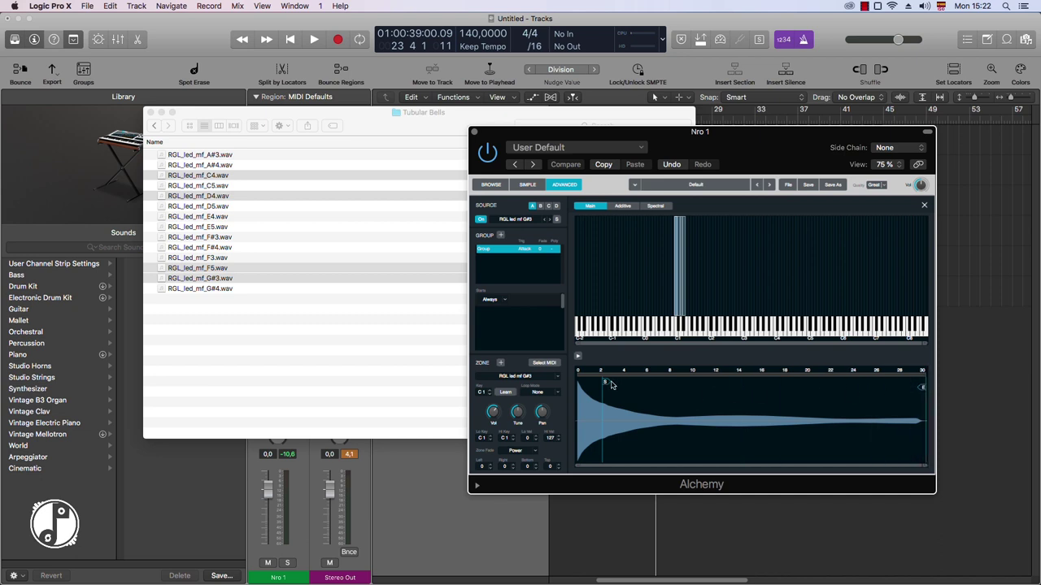
drag(612, 385, 616, 384)
key(a)
click(676, 333)
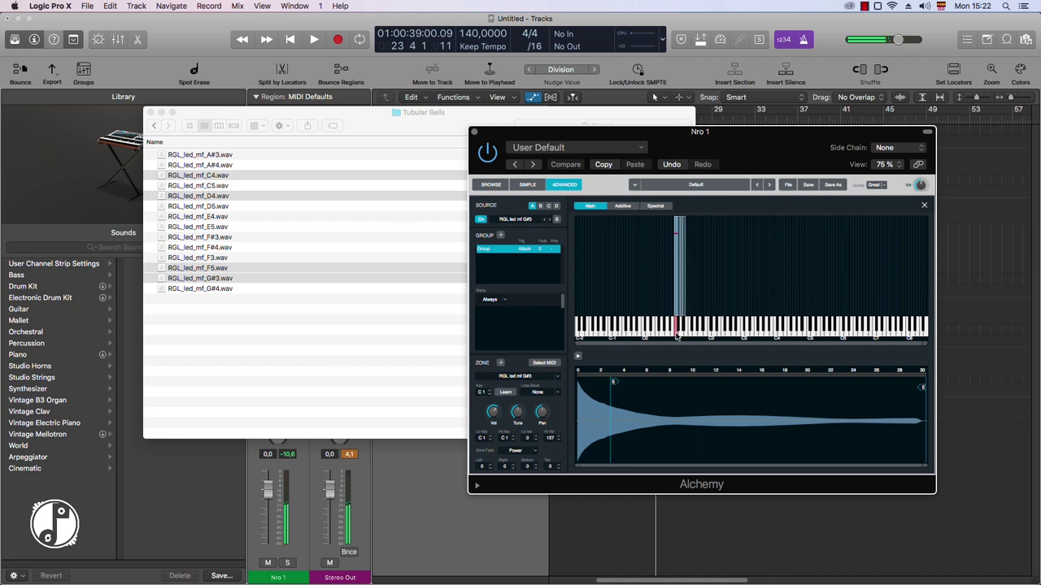
- Place Musical Typing over the Library, give the G#3 zone a Sustain loop ending at about 6 s, and play C1
key(super+k)
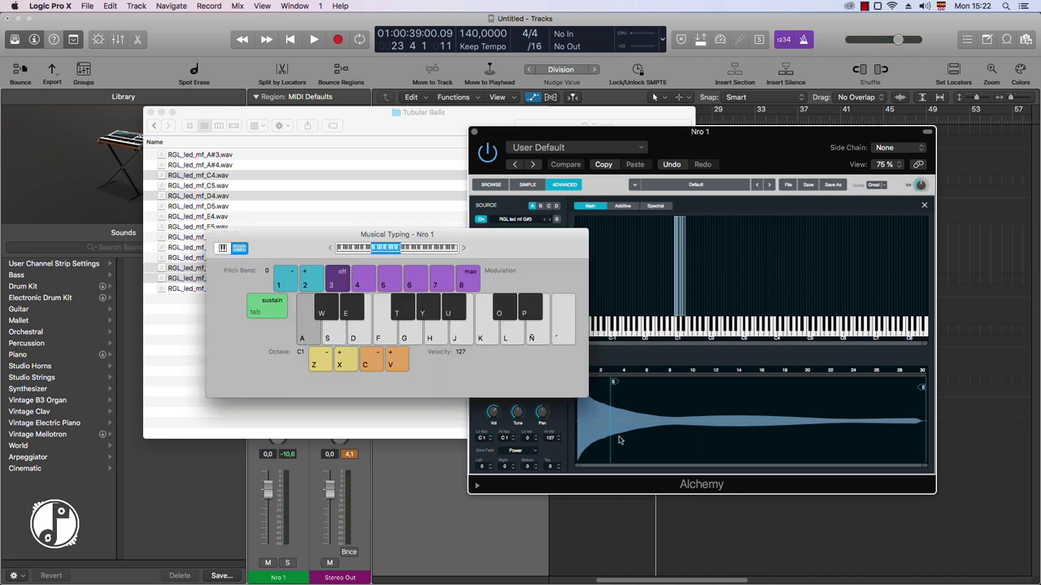
drag(492, 234, 344, 111)
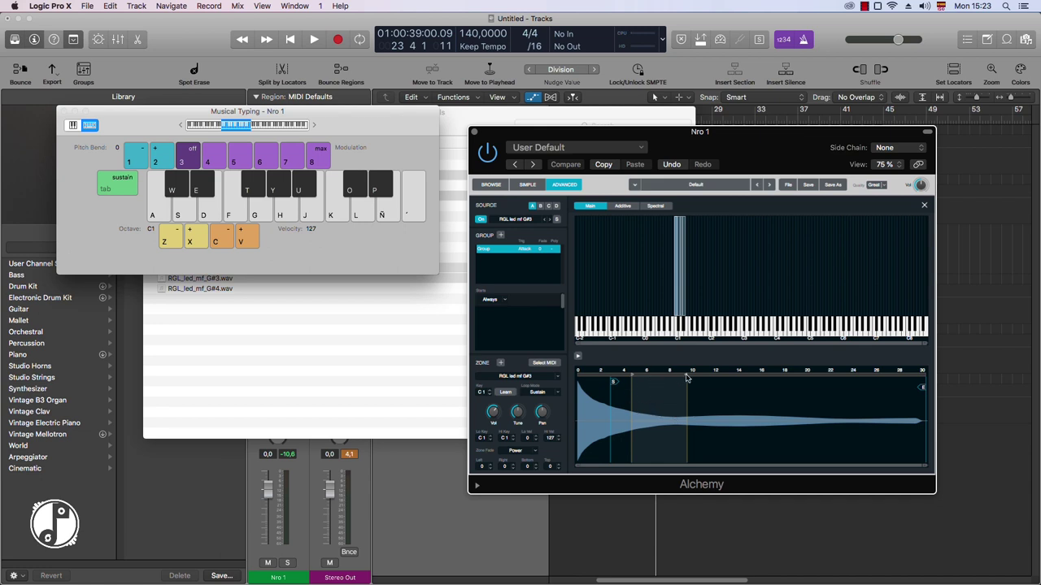
drag(687, 378, 647, 378)
key(a)
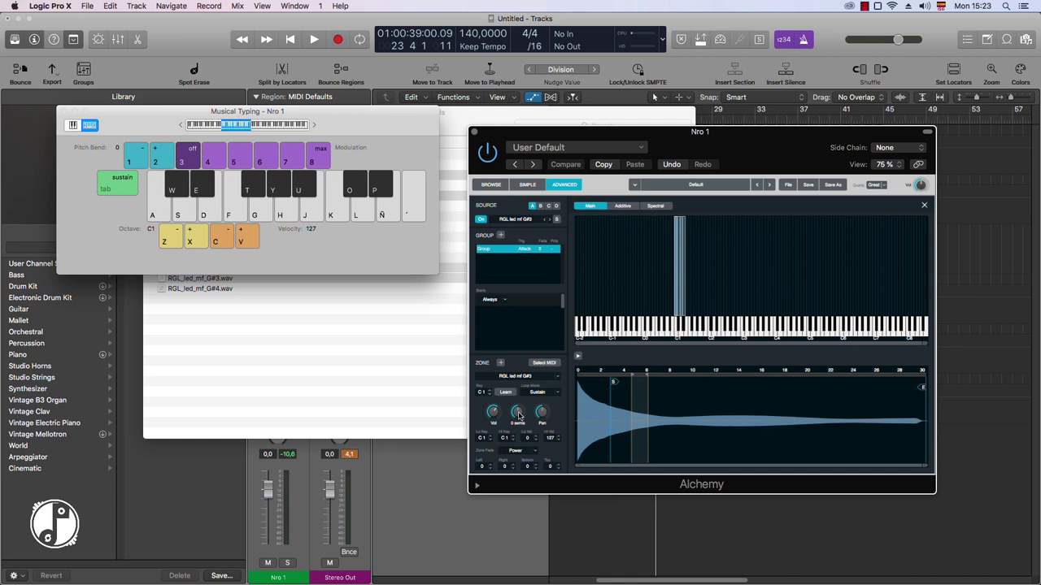
- Play C1 while varying the G#3 zone's tuning, and set its loop mode to Multi
key(a)
key(a)
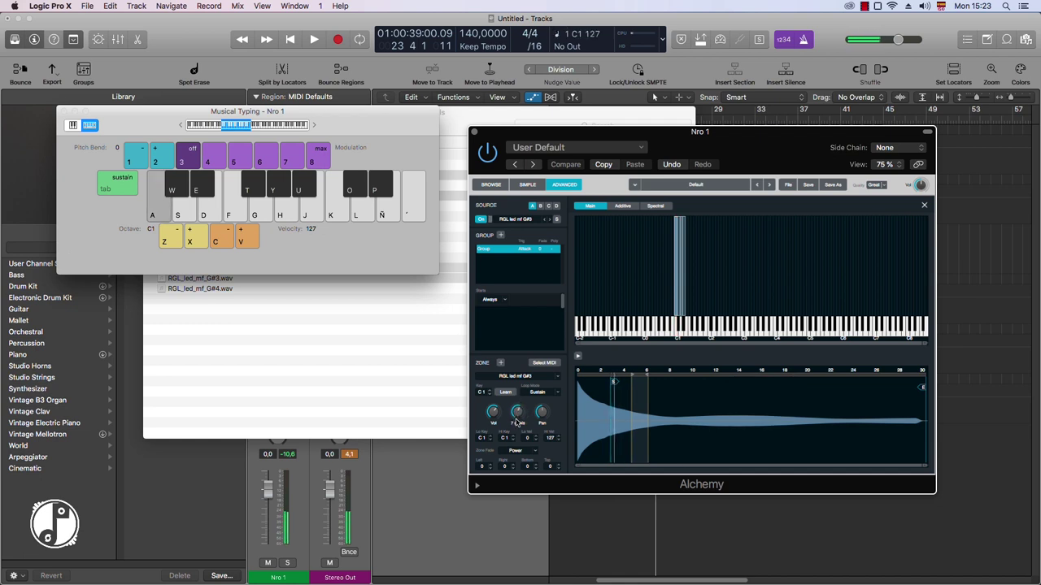
key(a)
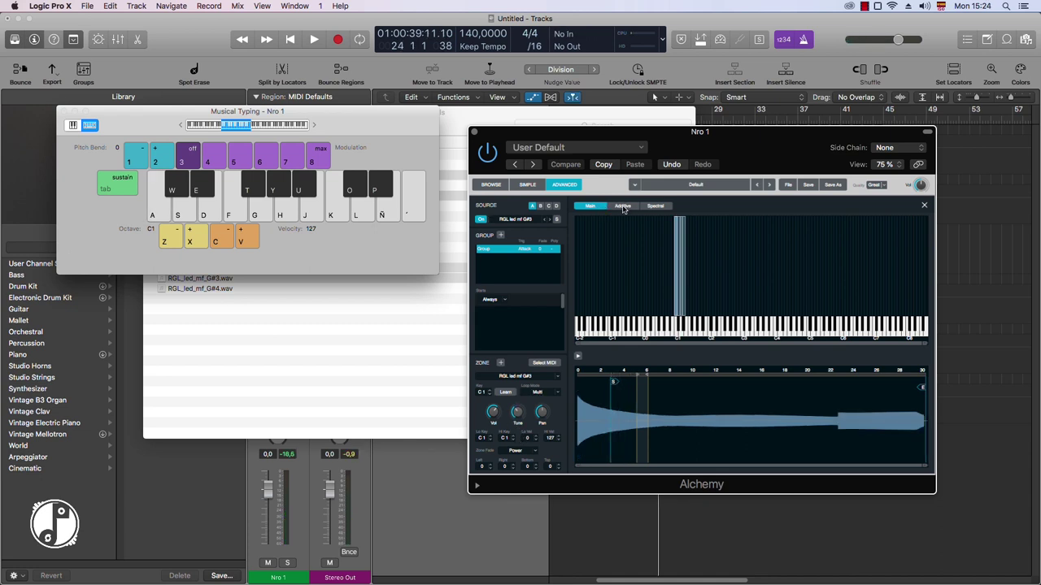
- In the additive editor, lower the volume points and raise the tune points between about 4 and 6 s, and play C1
click(622, 206)
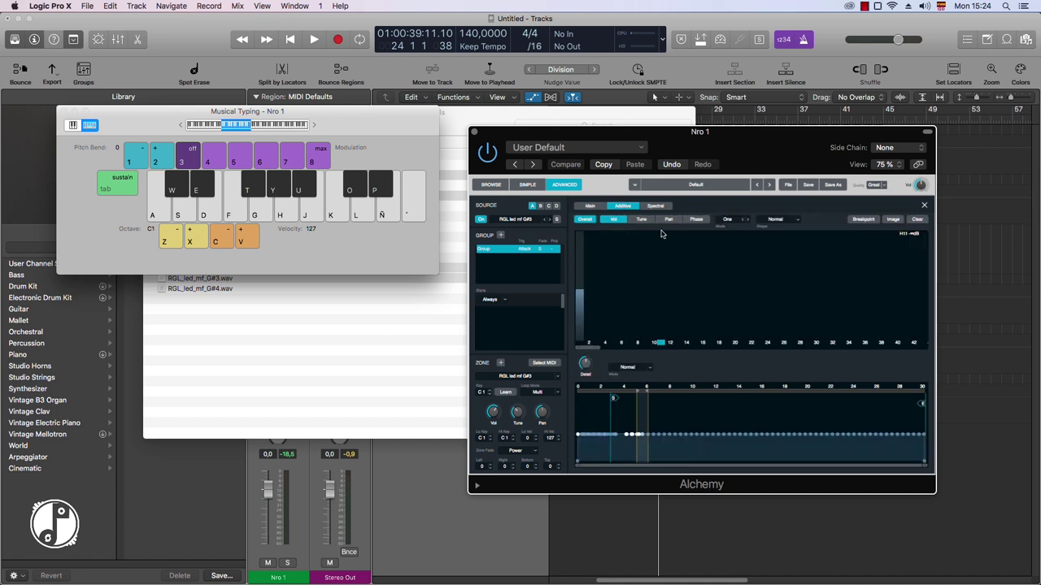
drag(627, 451, 629, 453)
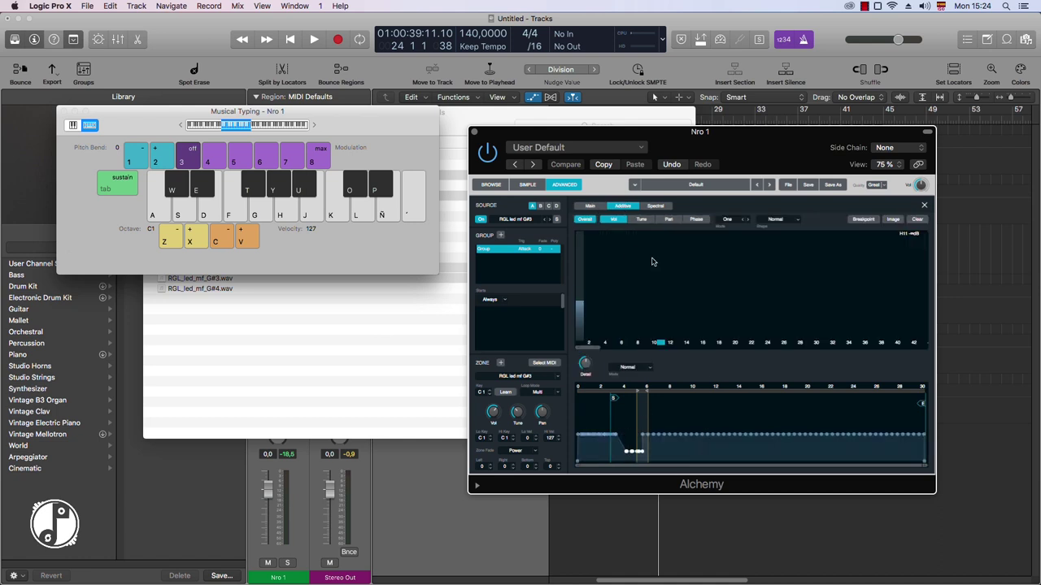
click(642, 221)
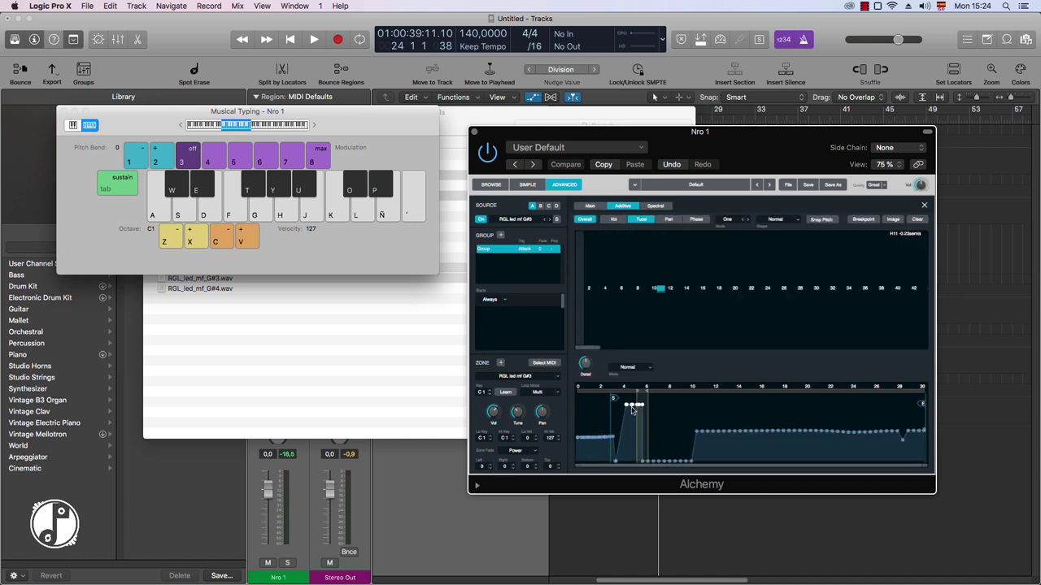
click(670, 220)
click(641, 219)
key(a)
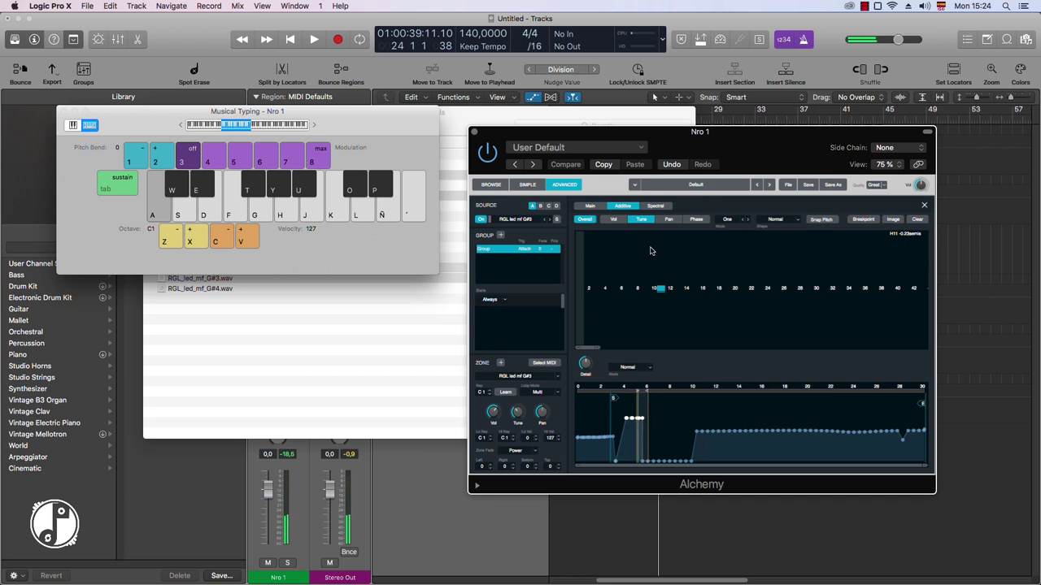
- In the spectral editor, paint a curved stroke and scattered dots around 2 to 7 s, playing C1 to hear the drawing
click(656, 205)
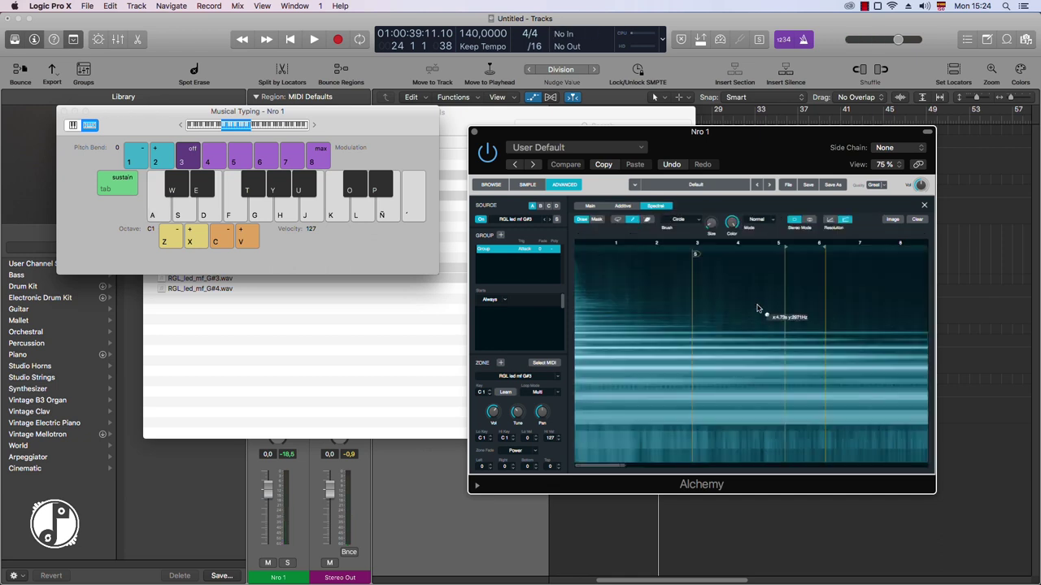
drag(624, 470, 645, 469)
drag(657, 352, 775, 435)
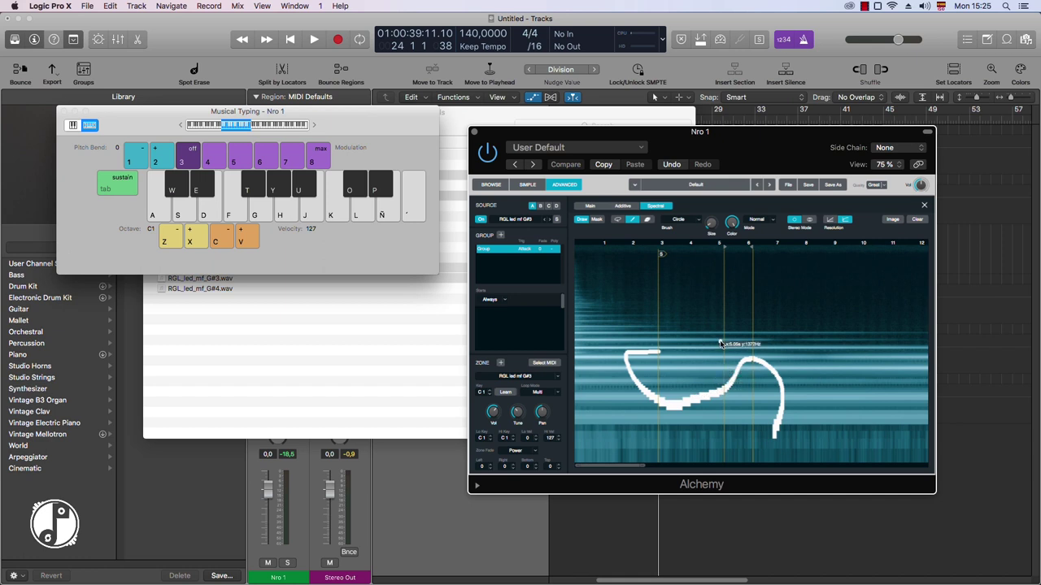
key(a)
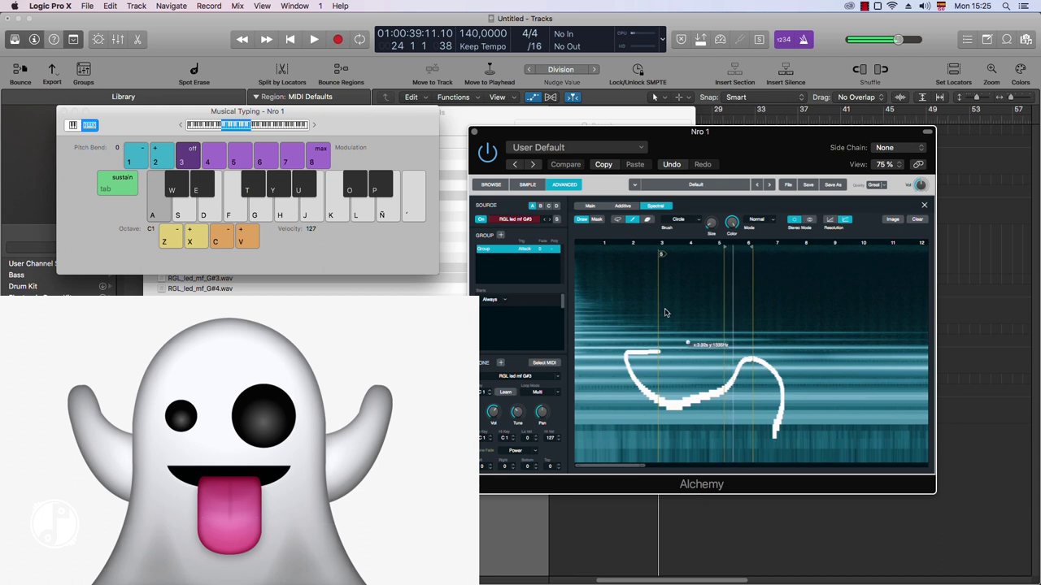
key(a)
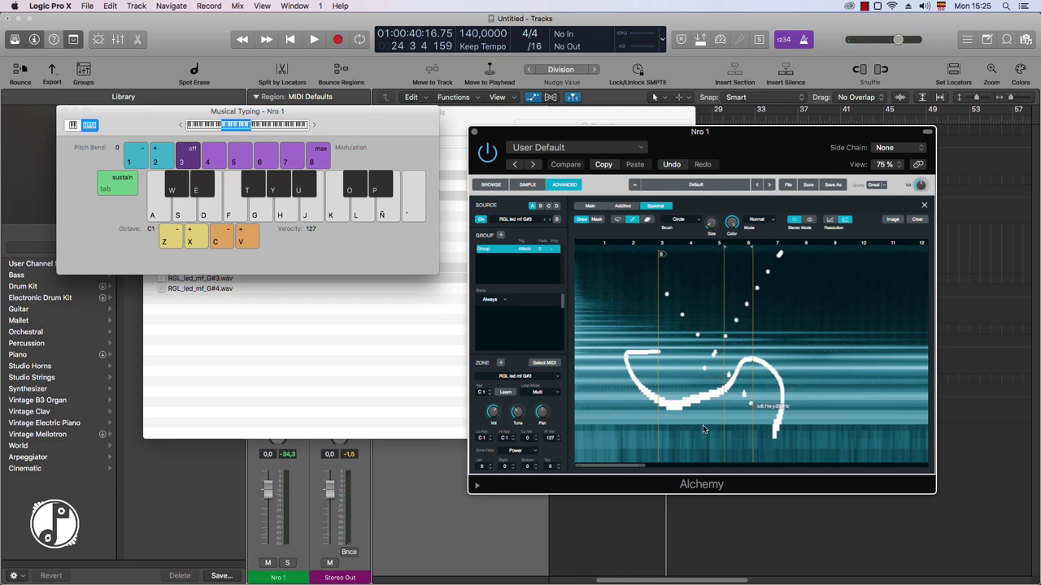
mouse_move(622, 469)
mouse_down()
mouse_move(638, 470)
mouse_move(625, 472)
mouse_up()
- Examine the spectral editor's image import options, return to the main sample view, and close source A's editor
click(890, 220)
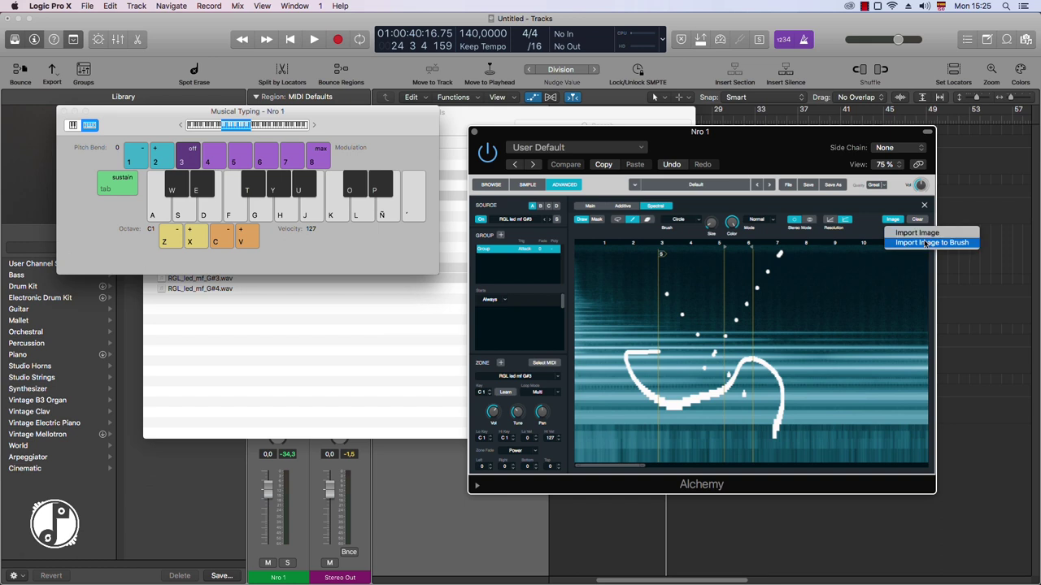
click(917, 233)
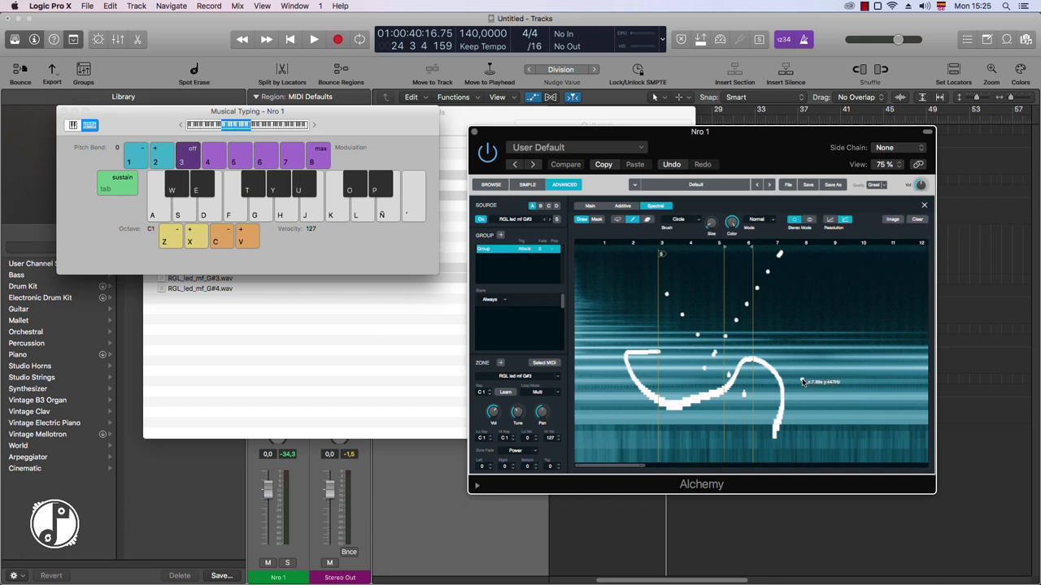
click(589, 206)
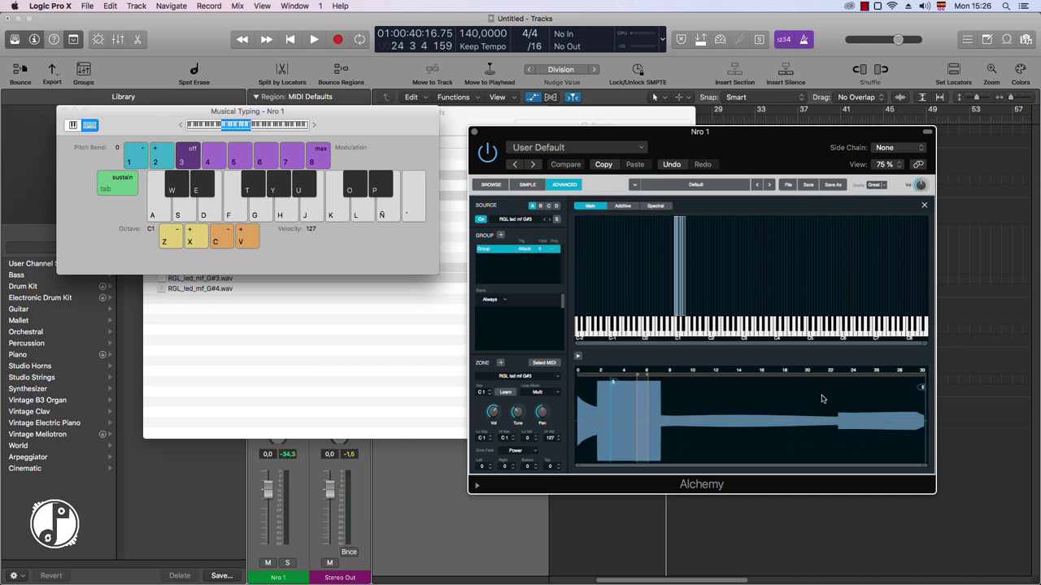
click(924, 205)
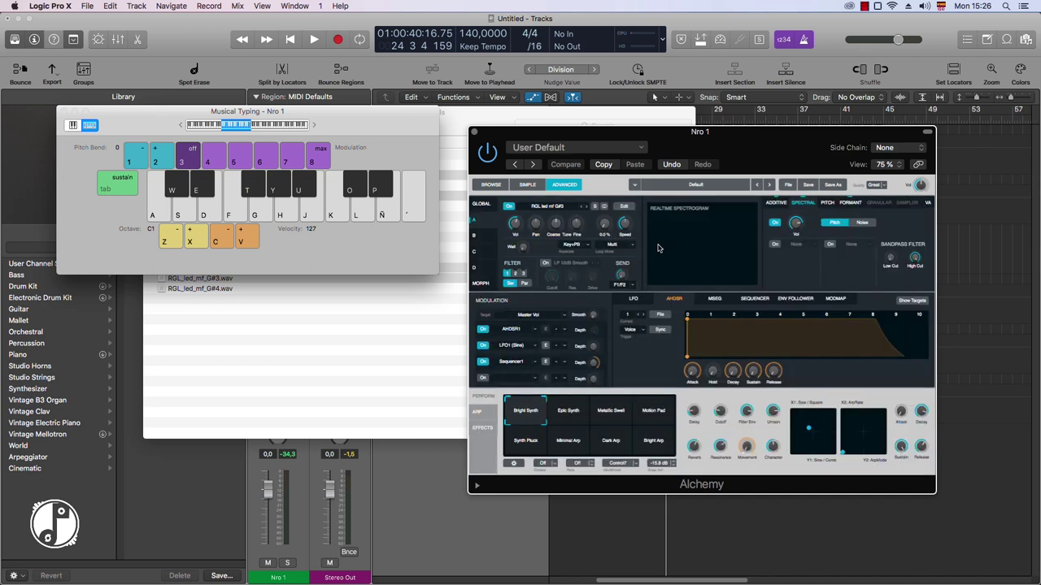
- Reopen audio import for source A and add the bell samples C5, E4 and F#4 to the dropzone
click(573, 209)
click(581, 219)
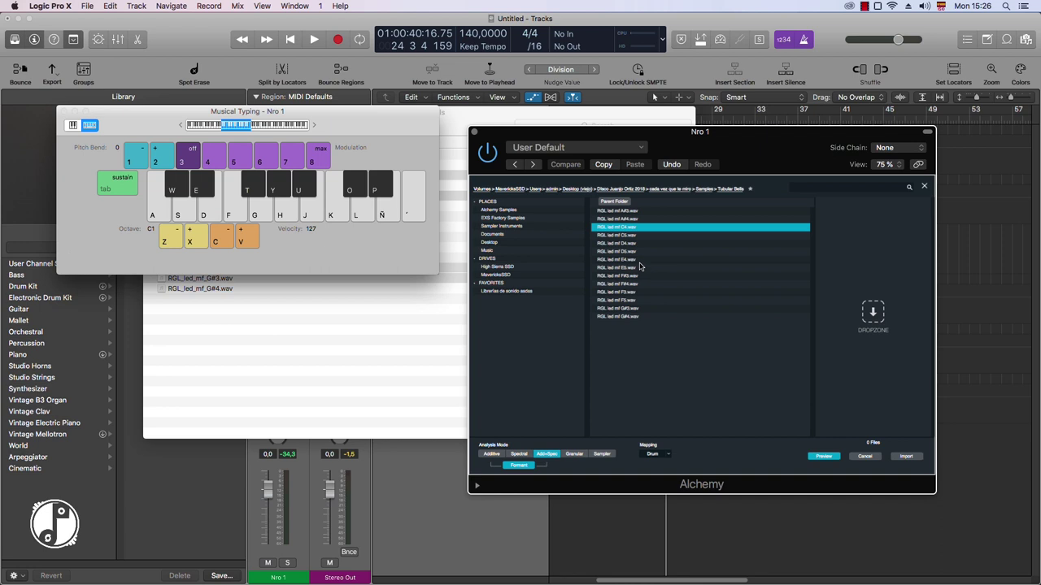
click(631, 236)
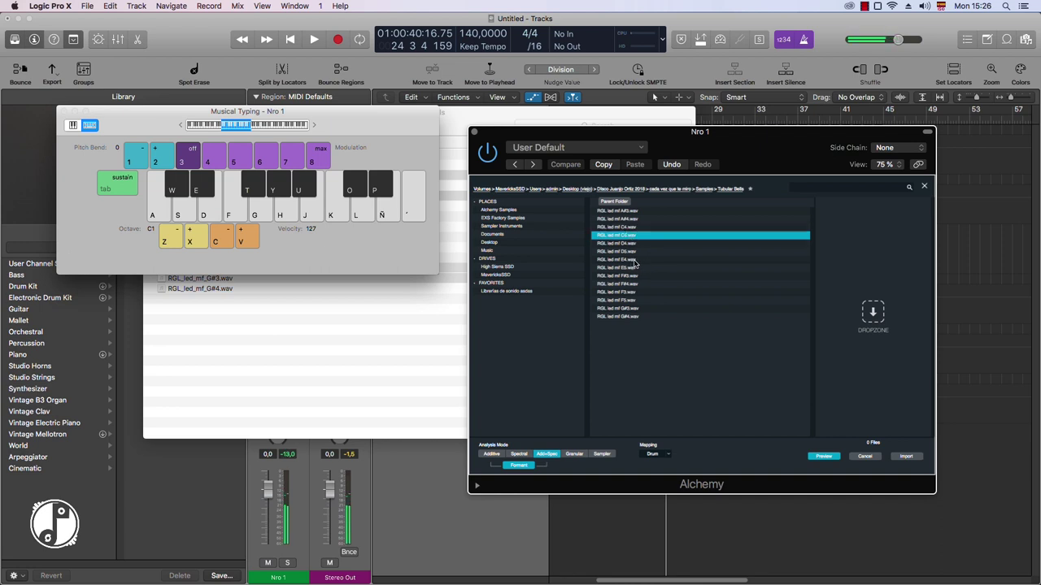
super+click(633, 260)
super+click(636, 285)
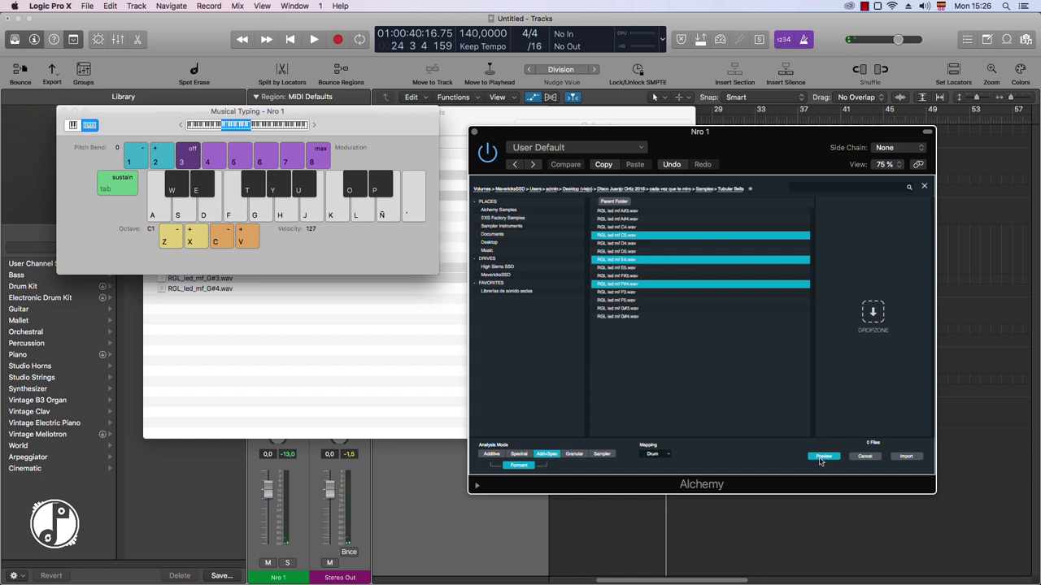
drag(631, 252, 878, 207)
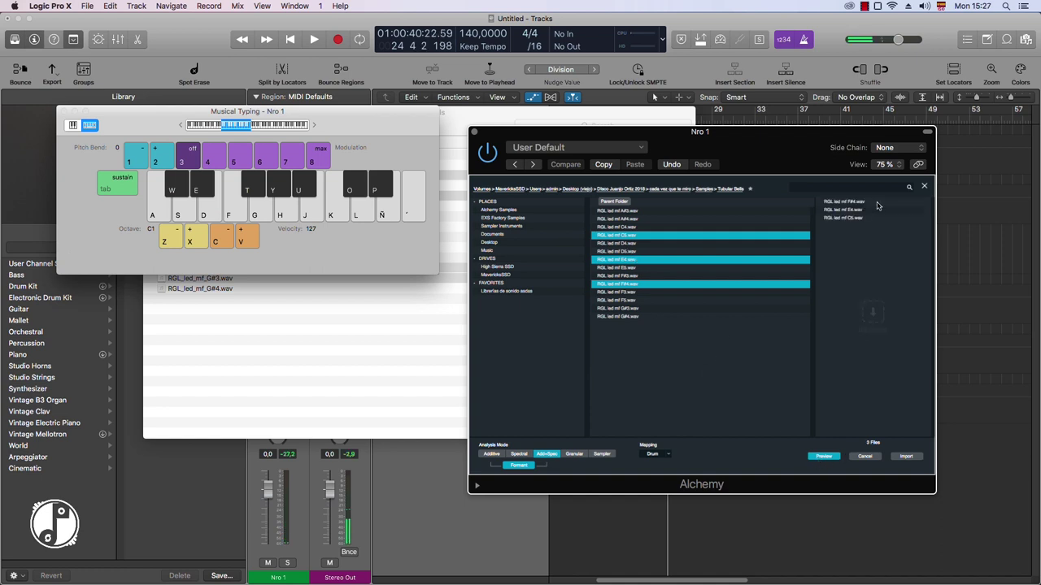
- Set the sample mapping to Pitch and import the three bell samples into source A
click(653, 453)
click(658, 437)
click(907, 456)
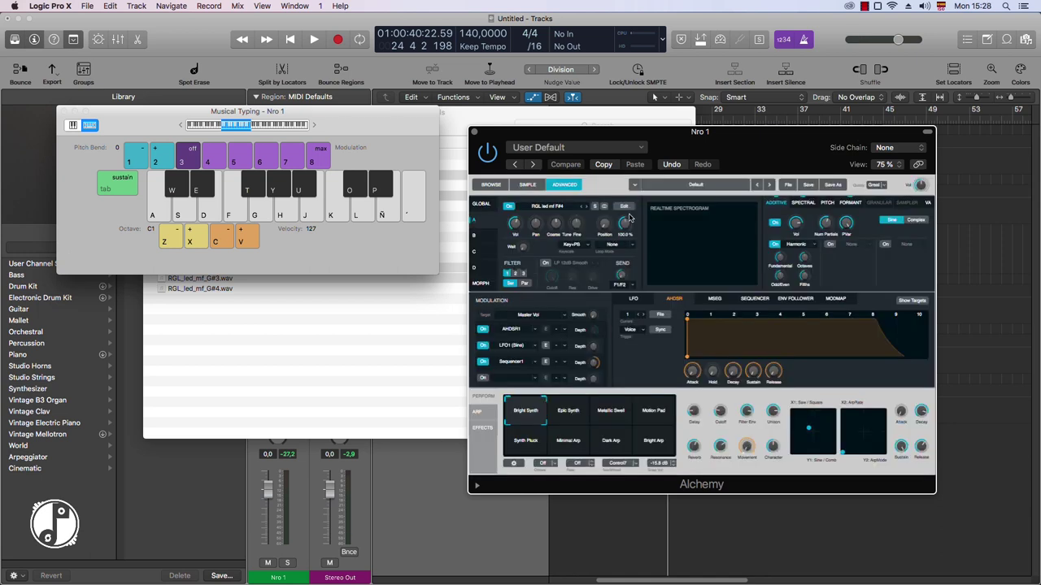
- In source A's sample editor, shorten the E4 zone to end at C4 and extend the F#4 zone down to meet it
click(625, 207)
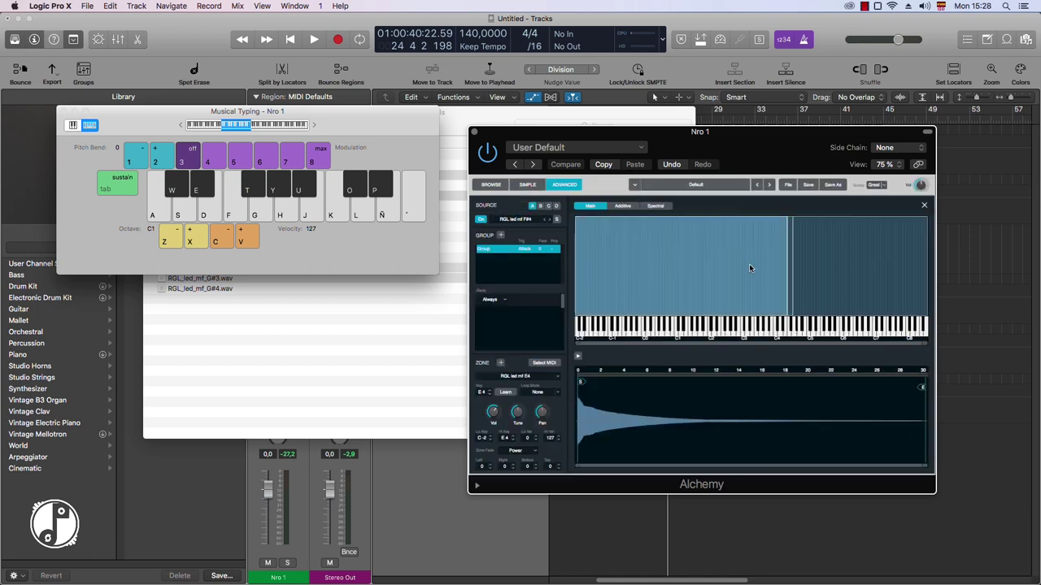
click(809, 293)
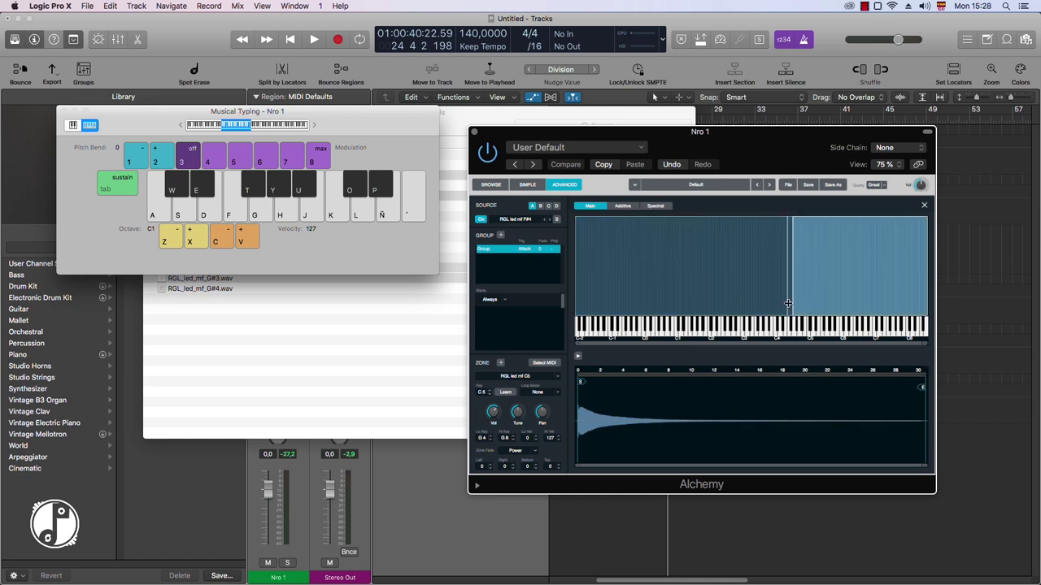
drag(785, 303, 774, 303)
click(762, 302)
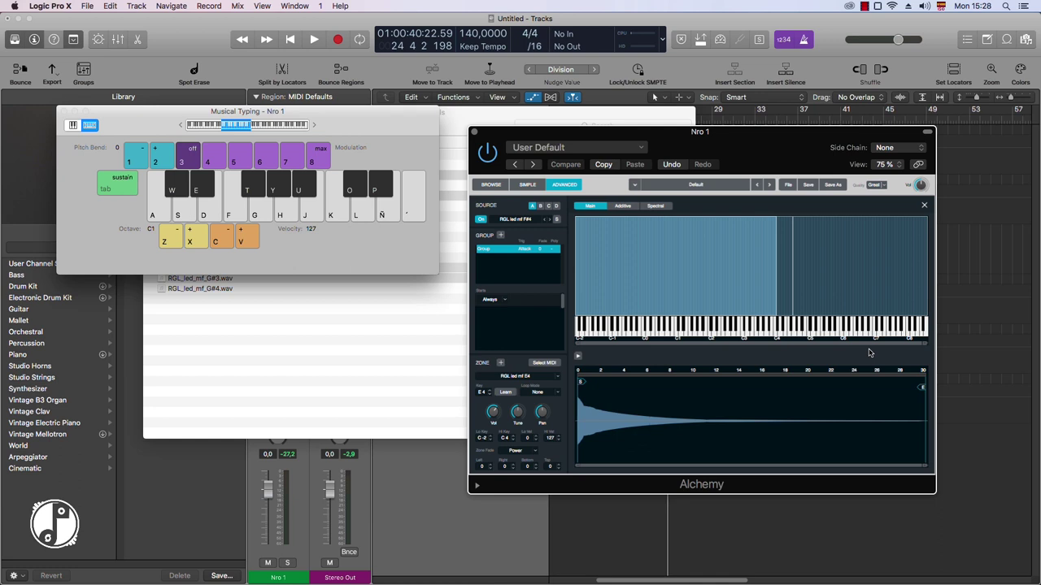
- Raise Musical Typing to octave C5, play a melody on the pitch-mapped bells, and bring the octave to C4
key(x)
key(x)
key(x)
key(x)
key(h)
key(j)
key(h)
key(g)
key(f)
key(s)
key(a)
key(d)
key(f)
key(a)
key(z)
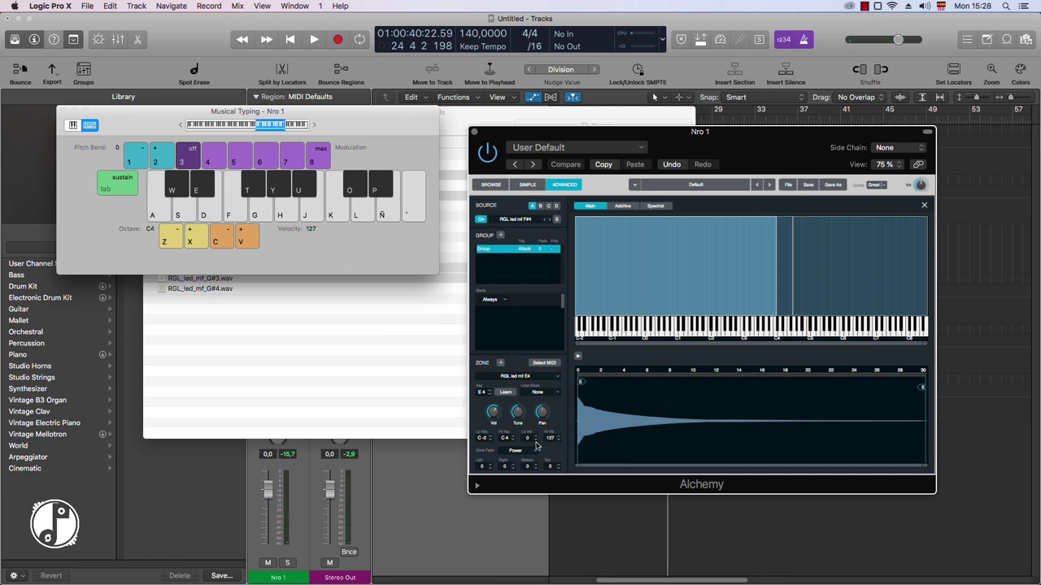
- Set the E4 zone's low velocity to 74 and high key to Gb4, and play D4 repeatedly while lowering the velocity
drag(528, 440, 557, 321)
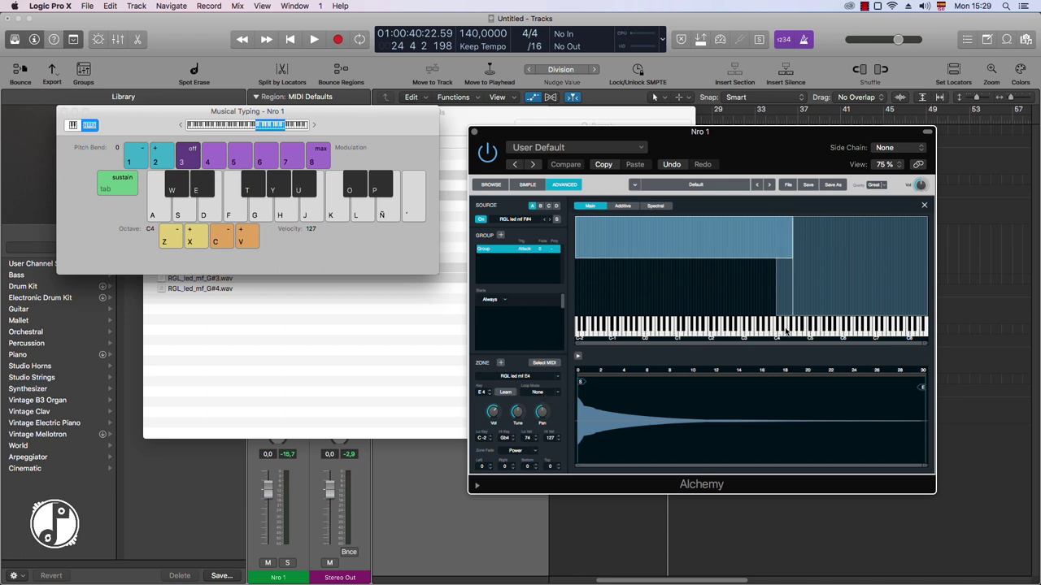
key(c)
key(s)
key(c)
key(c)
key(s)
key(c)
key(s)
key(c)
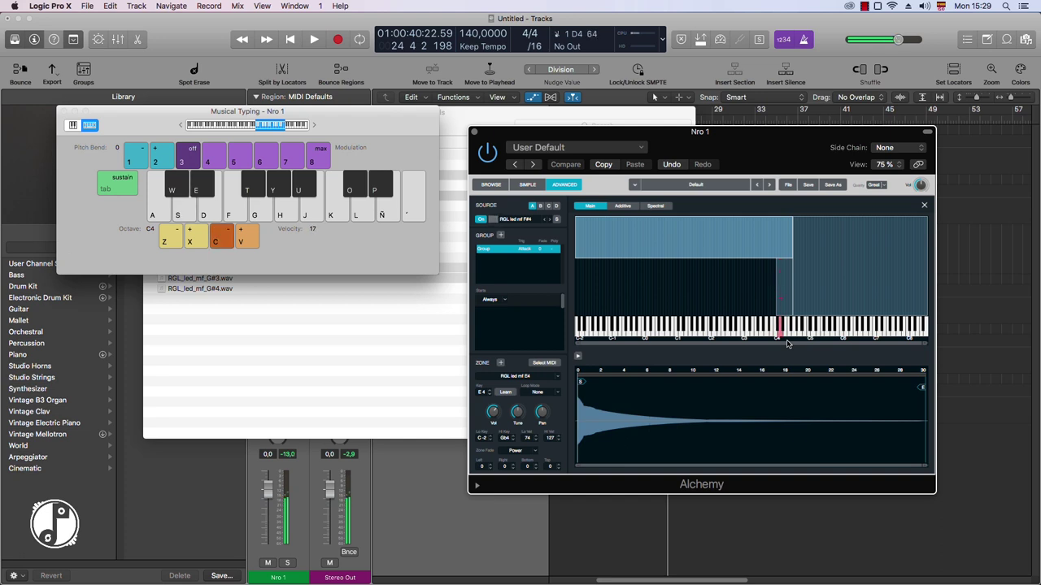
key(s)
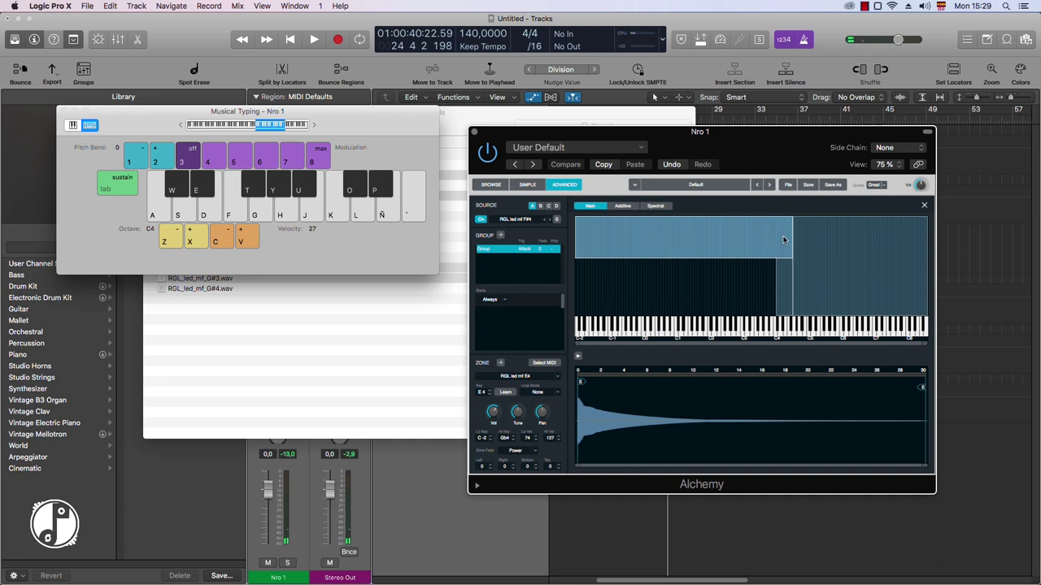